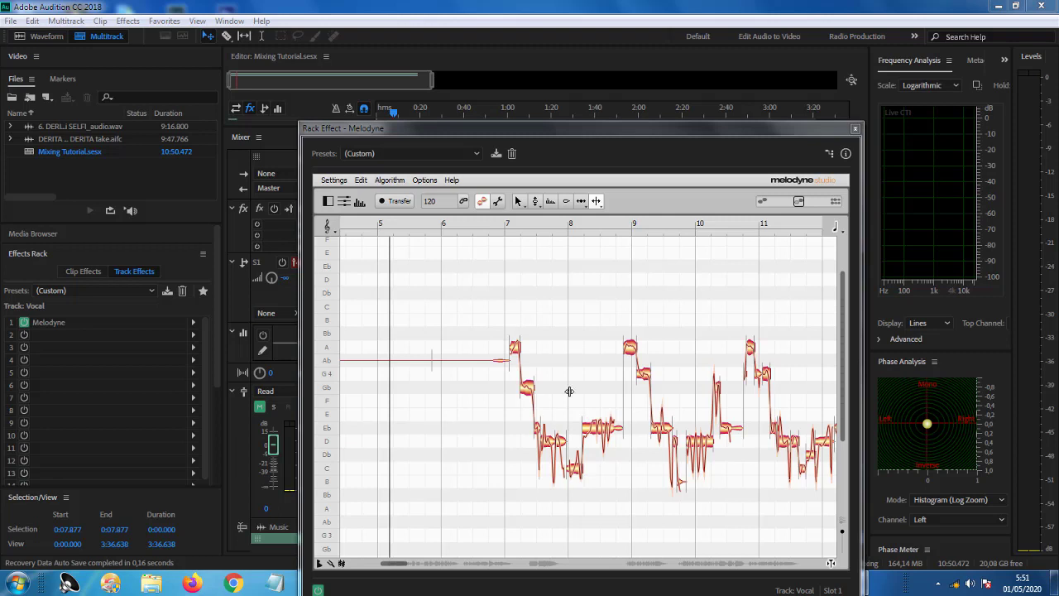
Step: Play the vocal from about bar 5 to bar 18 to locate off-pitch notes
click(660, 305)
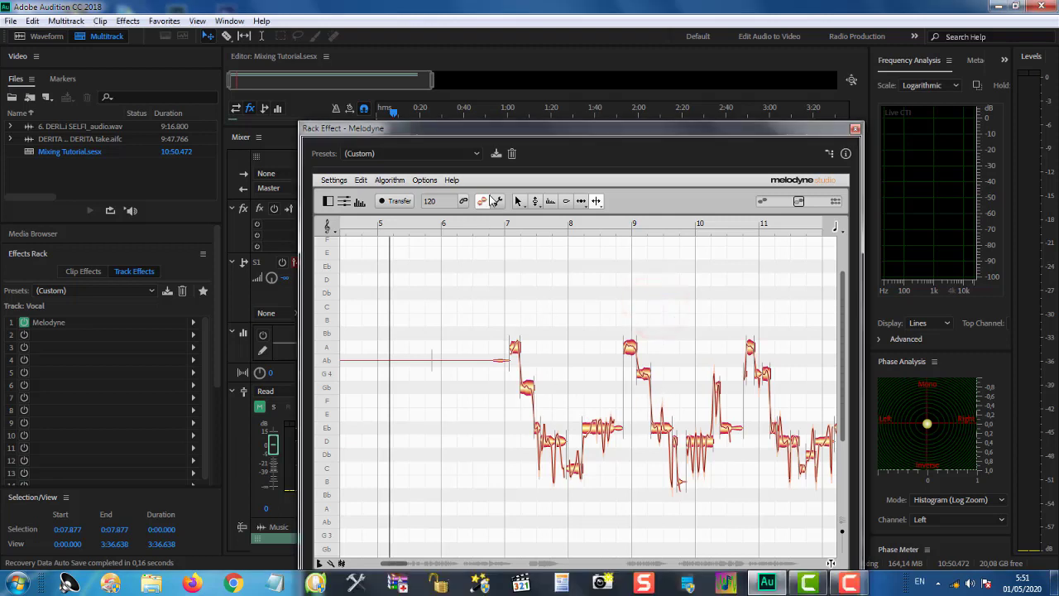
click(501, 133)
key(space)
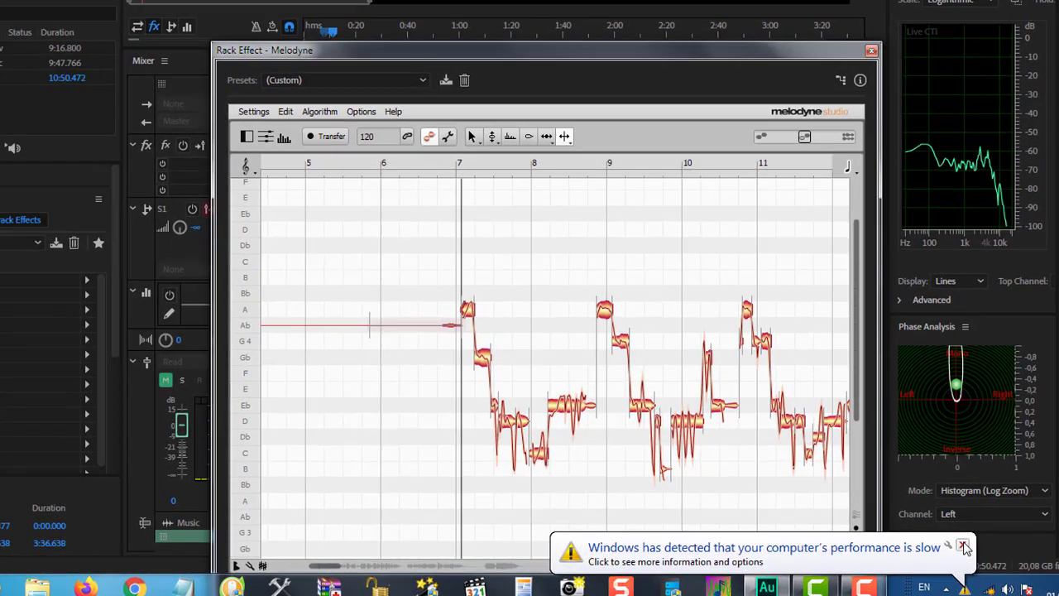
click(964, 546)
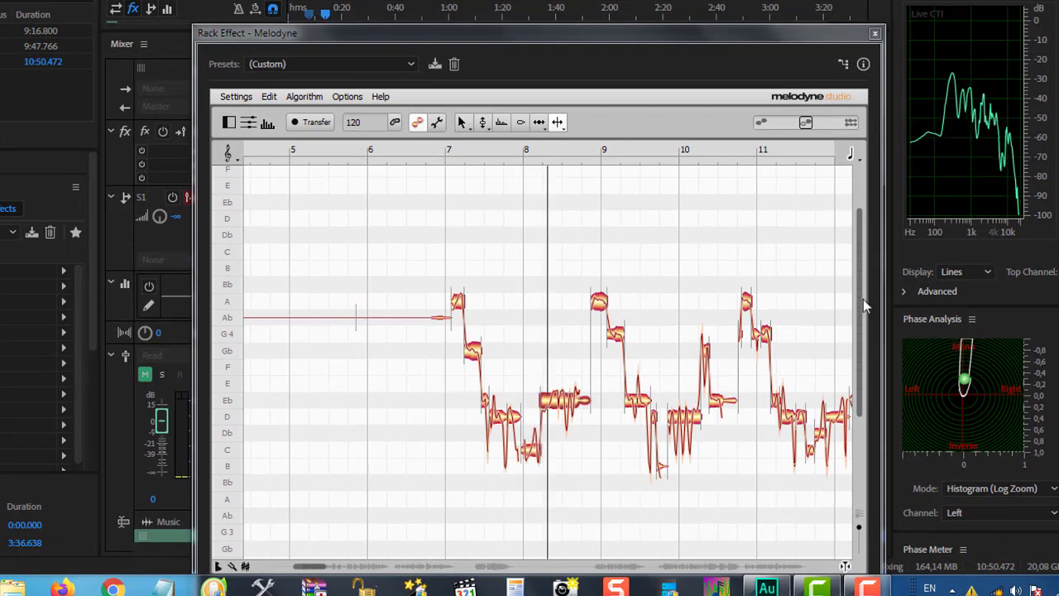
drag(862, 299, 862, 304)
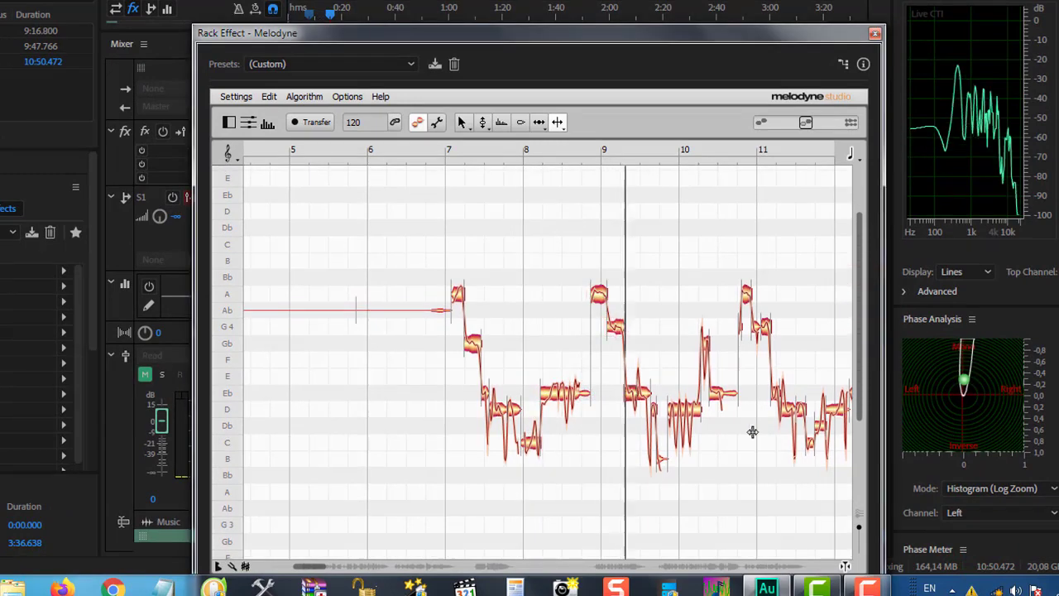
scroll(685, 379, down, 1)
scroll(684, 378, up, 1)
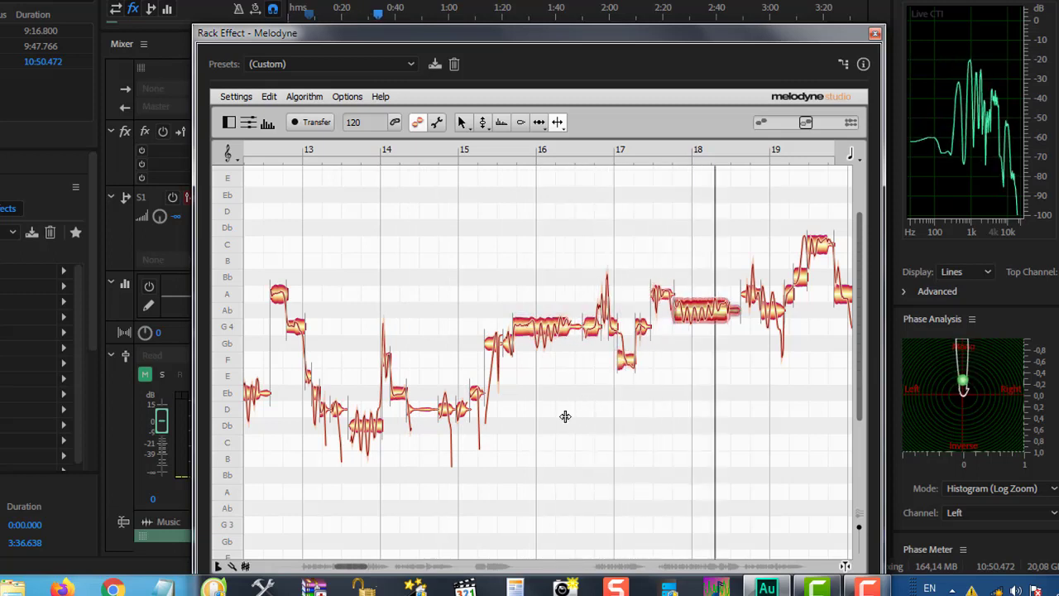
key(space)
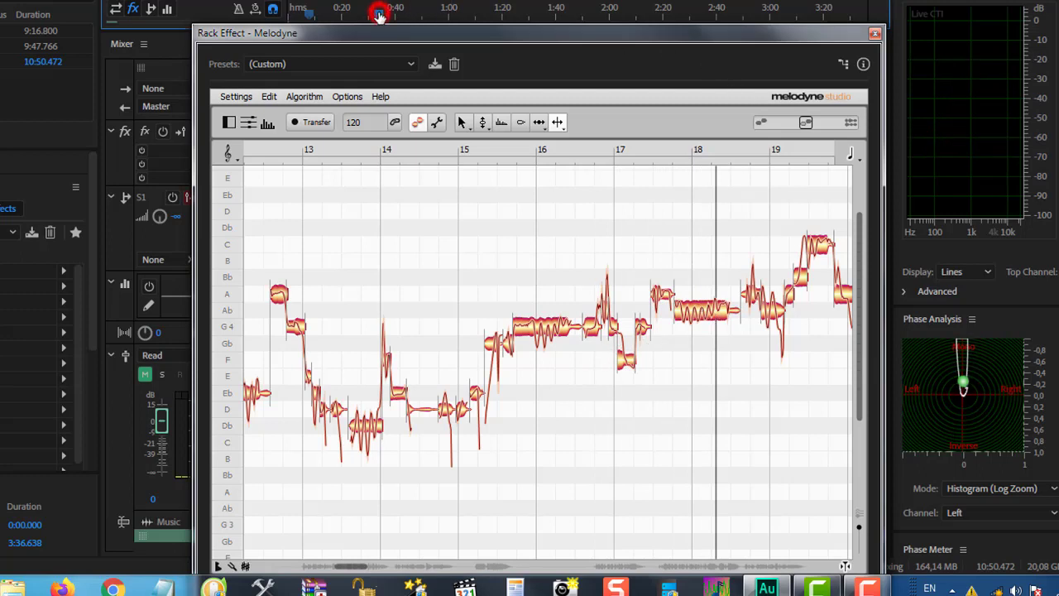
Step: Replay bars 17 to 18 and raise the long Ab 4 note around bar 18 to +25 ct with the Pitch Tool
drag(379, 15, 375, 16)
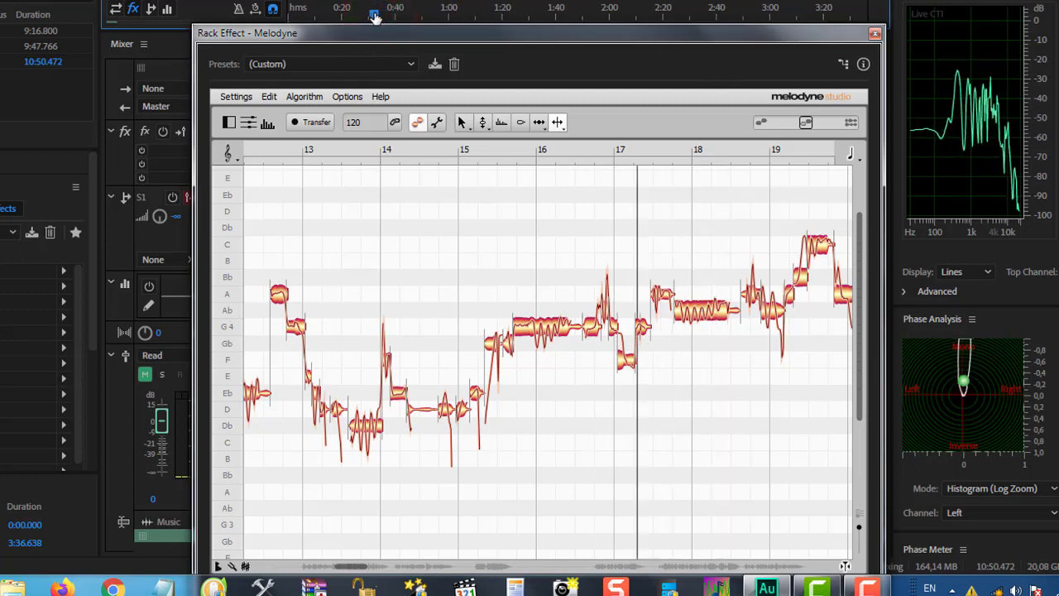
click(705, 309)
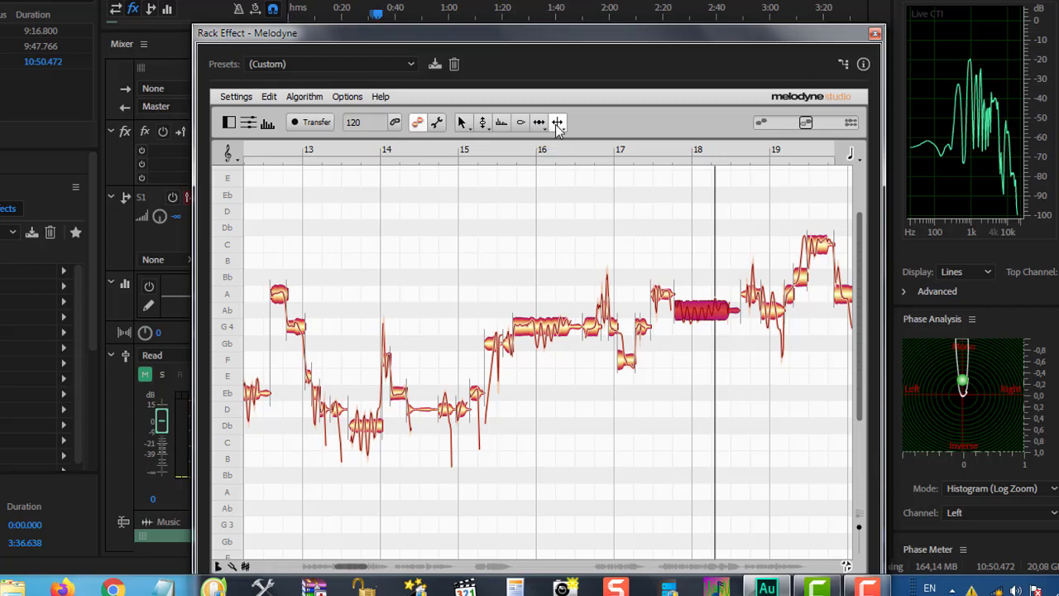
click(558, 122)
drag(379, 13, 375, 17)
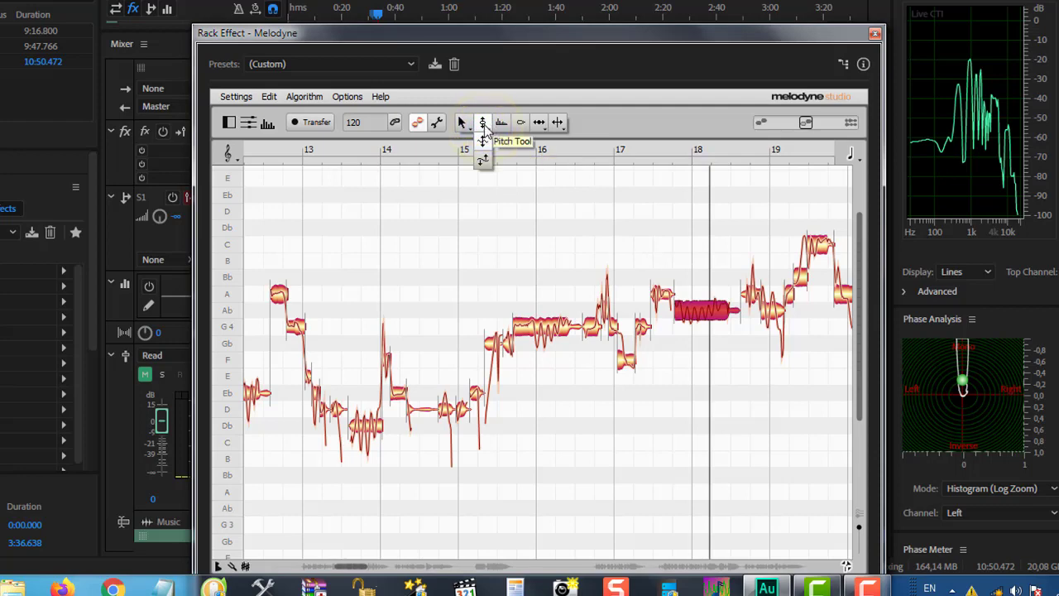
click(483, 136)
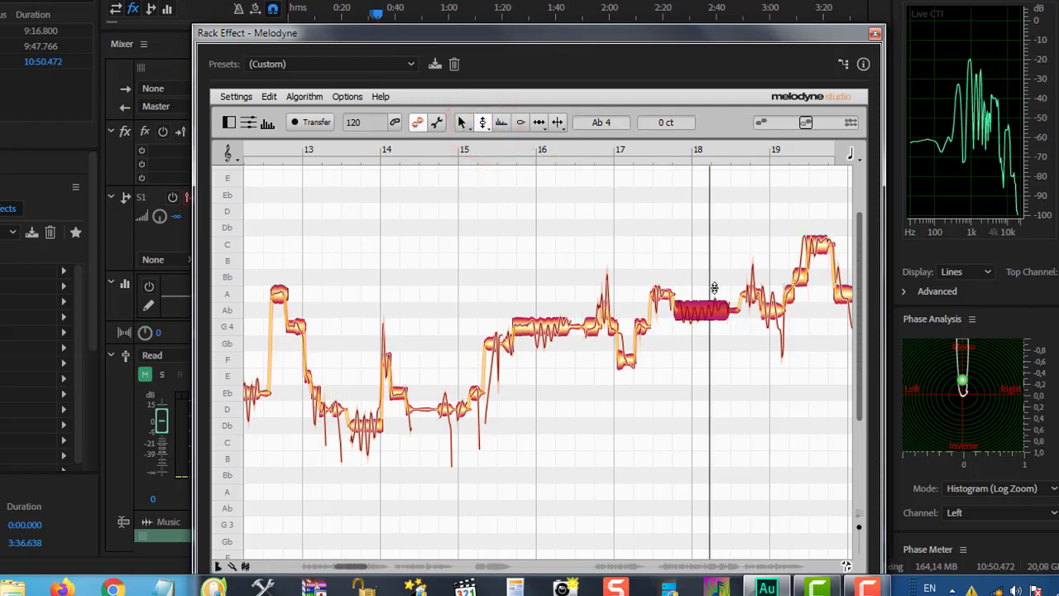
drag(691, 311, 693, 309)
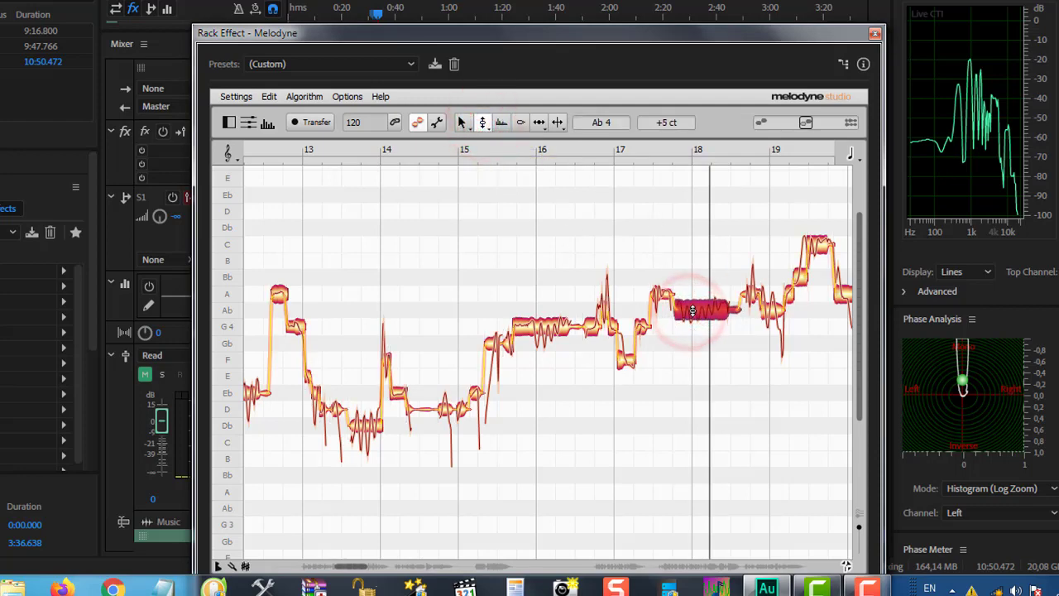
click(377, 15)
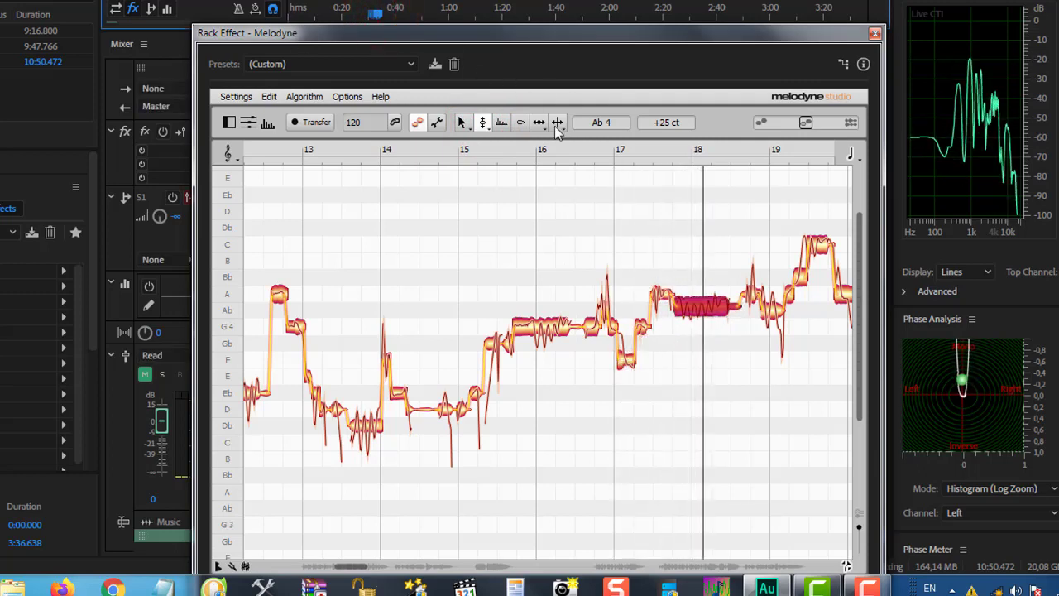
Step: Raise the long note around bar 18 further to A 4 at -26 ct, replaying the passage to check it
drag(695, 309, 695, 306)
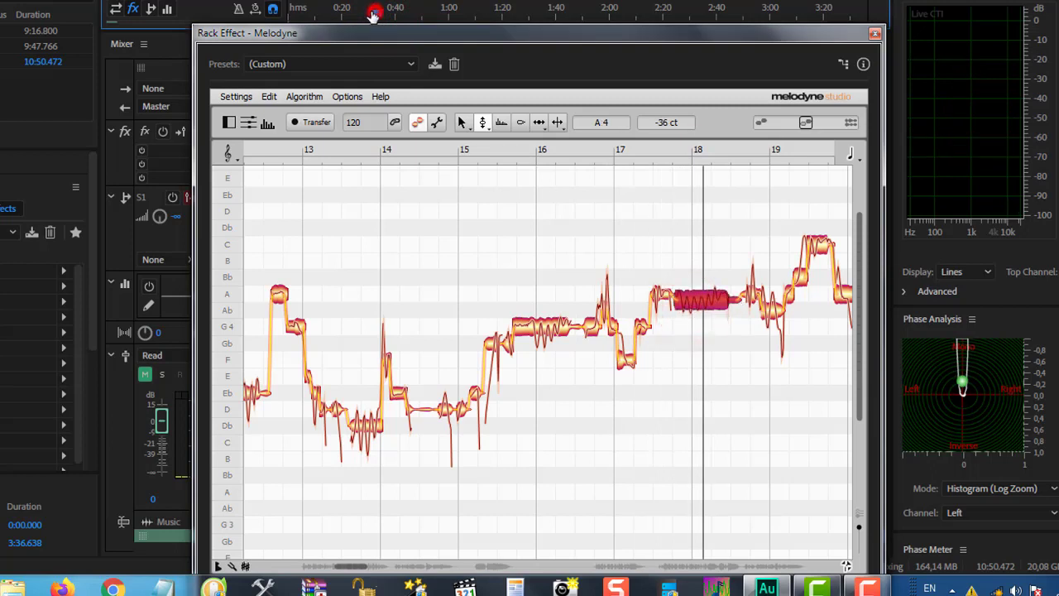
drag(374, 16, 365, 16)
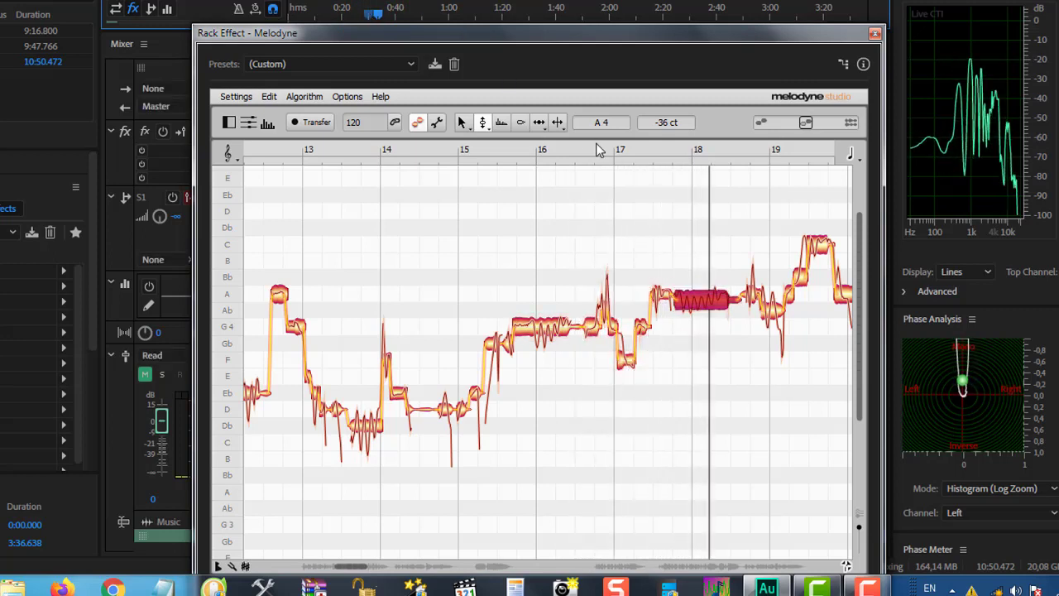
click(699, 302)
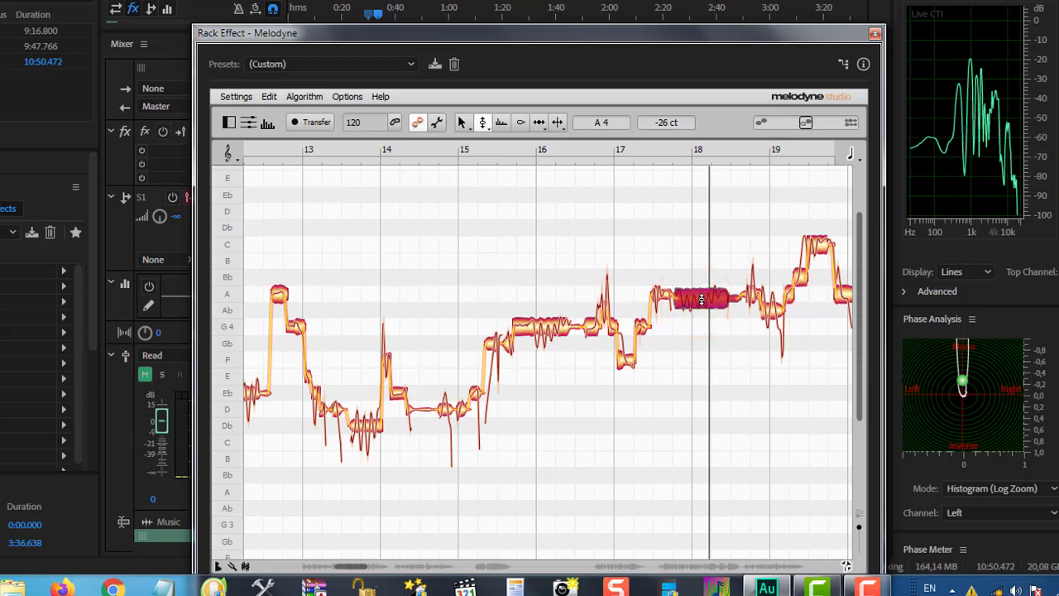
drag(378, 20, 366, 24)
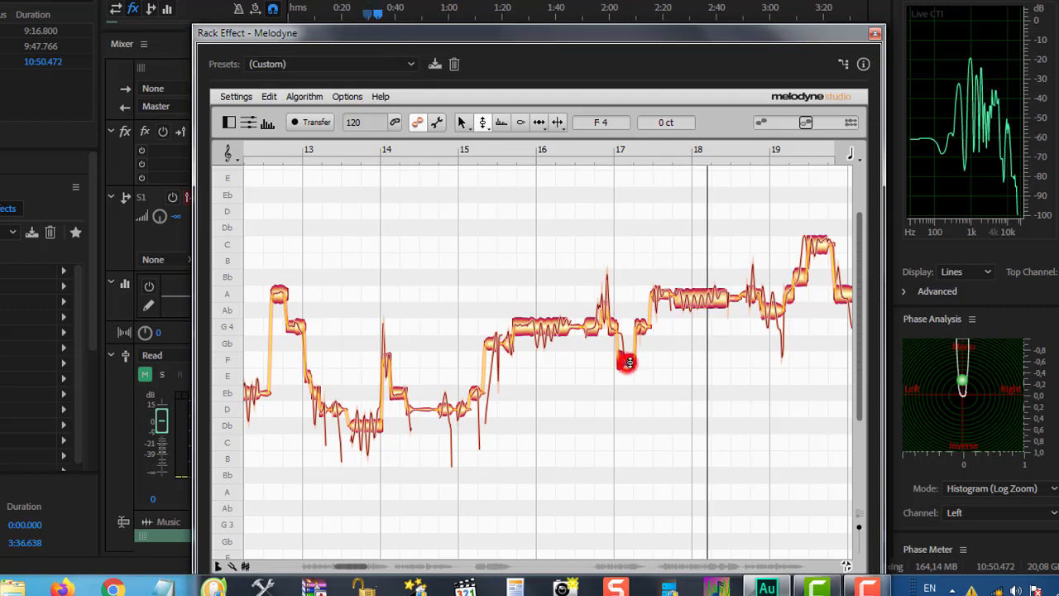
Step: Raise the short F 4 note just after bar 17 to +34 ct and replay the phrase
click(372, 16)
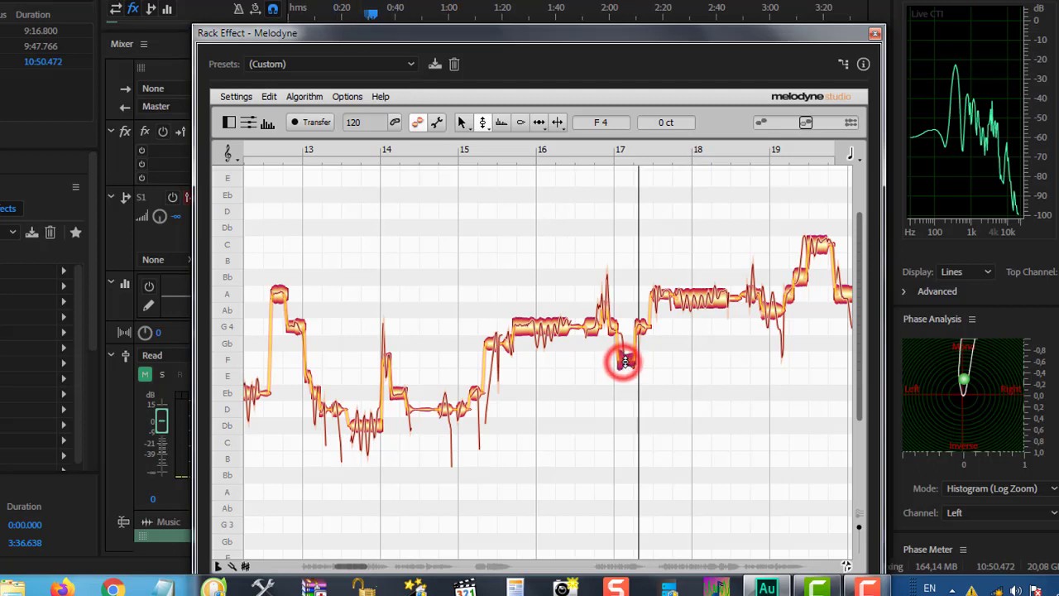
drag(624, 362, 626, 358)
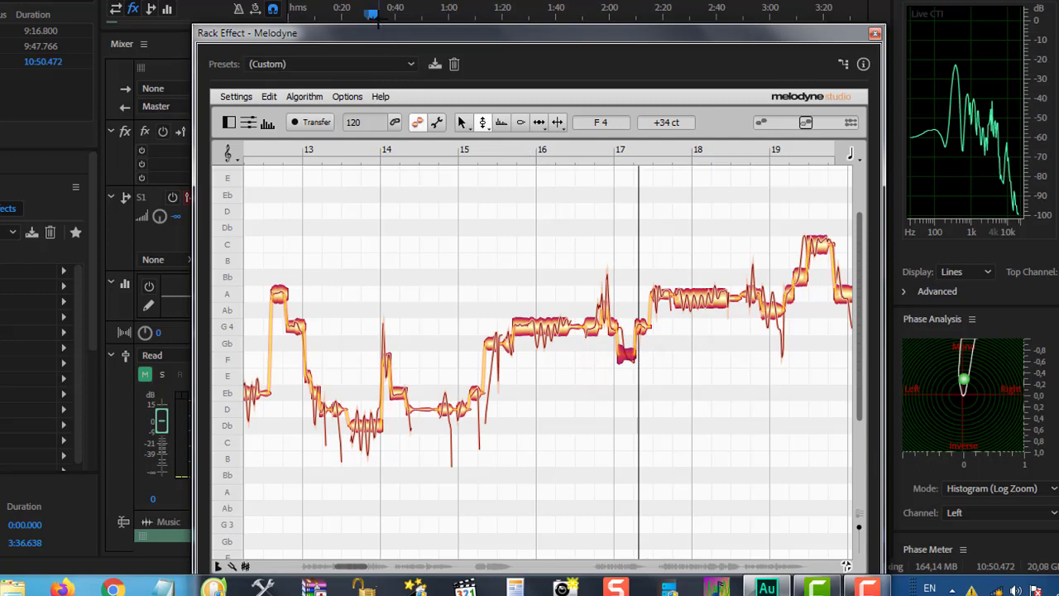
click(372, 14)
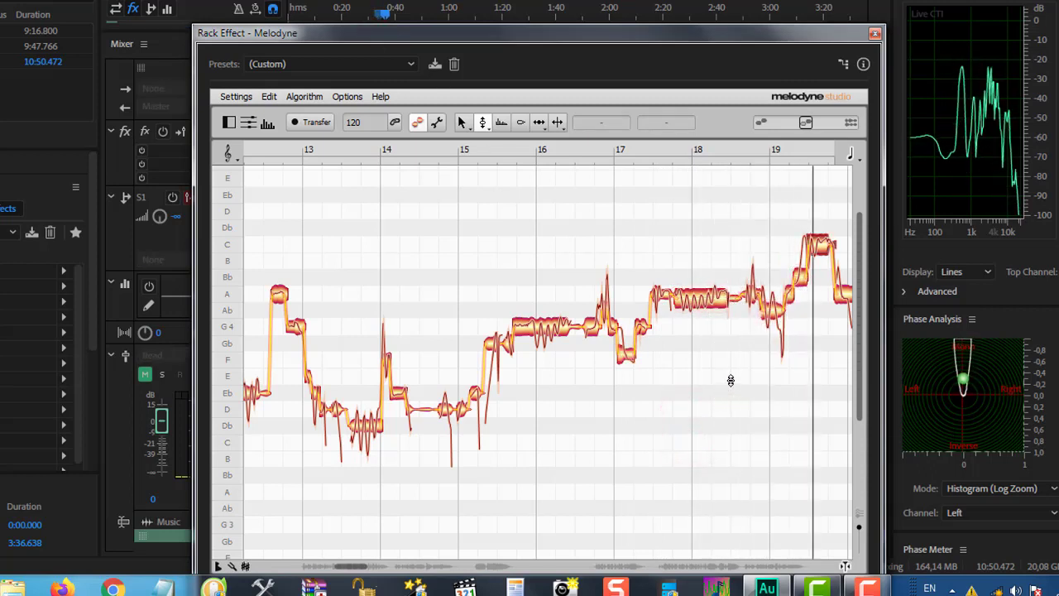
Step: Raise the Ab 4 note between bars 20 and 21 to +25 ct and replay from there
click(864, 383)
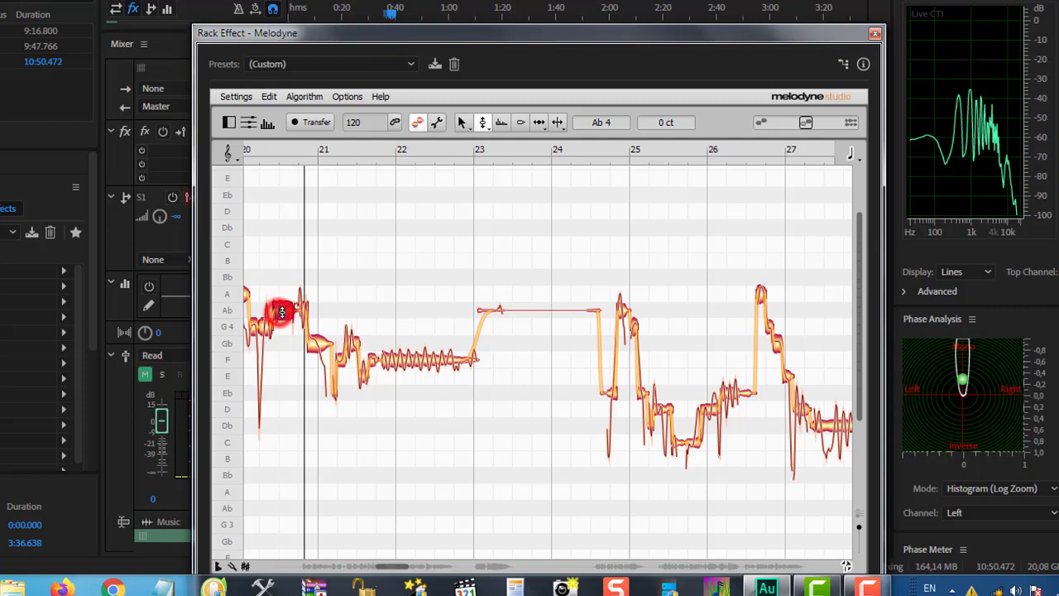
drag(282, 312, 281, 308)
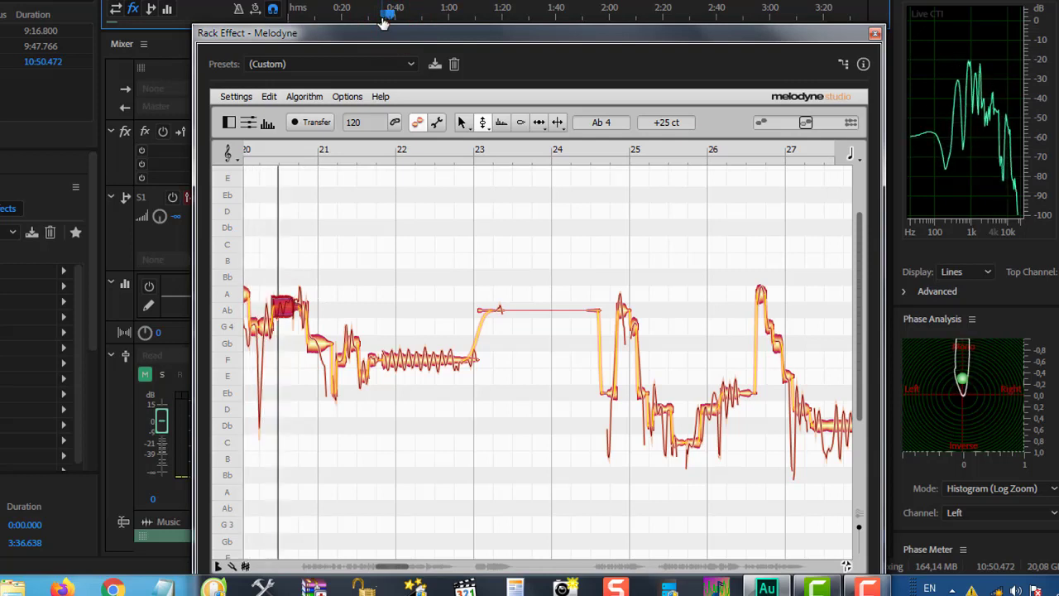
click(361, 217)
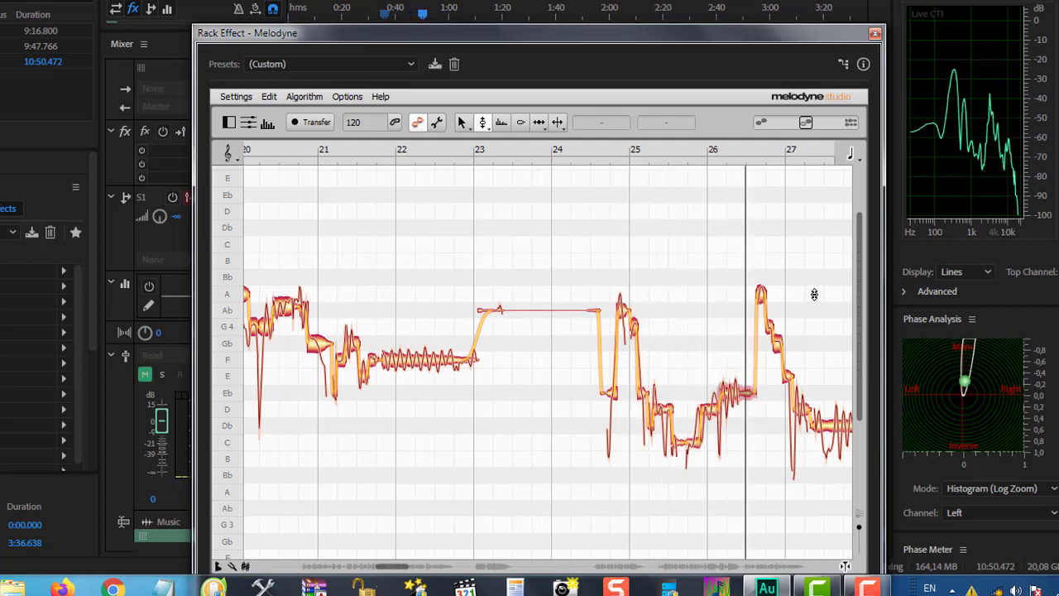
Step: Raise the short G 4 note before bar 27 slightly and the adjacent Gb 4 note to +20 ct, then replay the passage
click(666, 256)
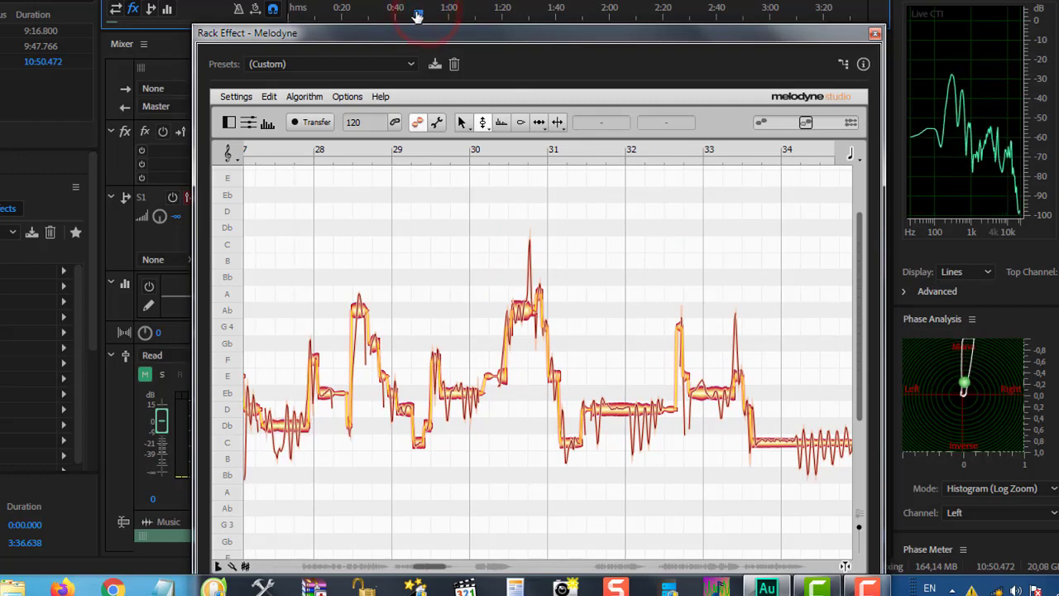
key(space)
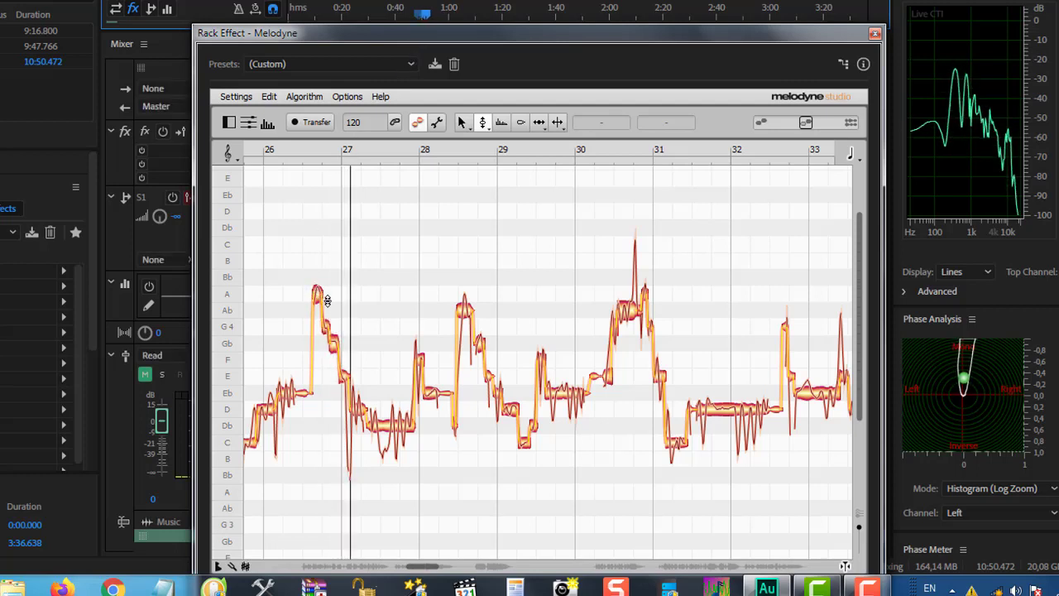
drag(326, 327, 326, 324)
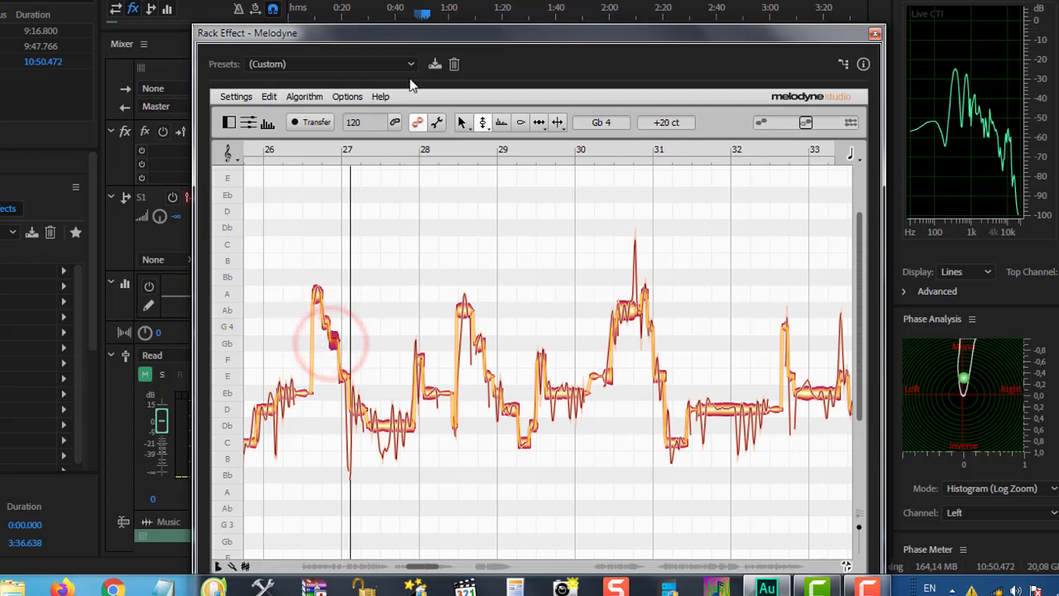
drag(426, 23, 417, 20)
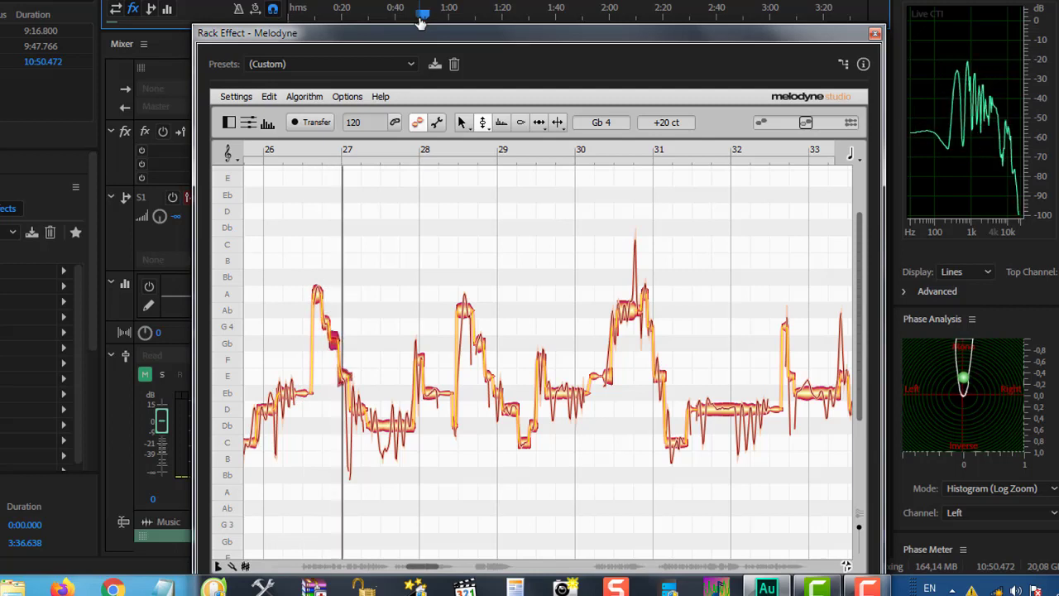
click(419, 208)
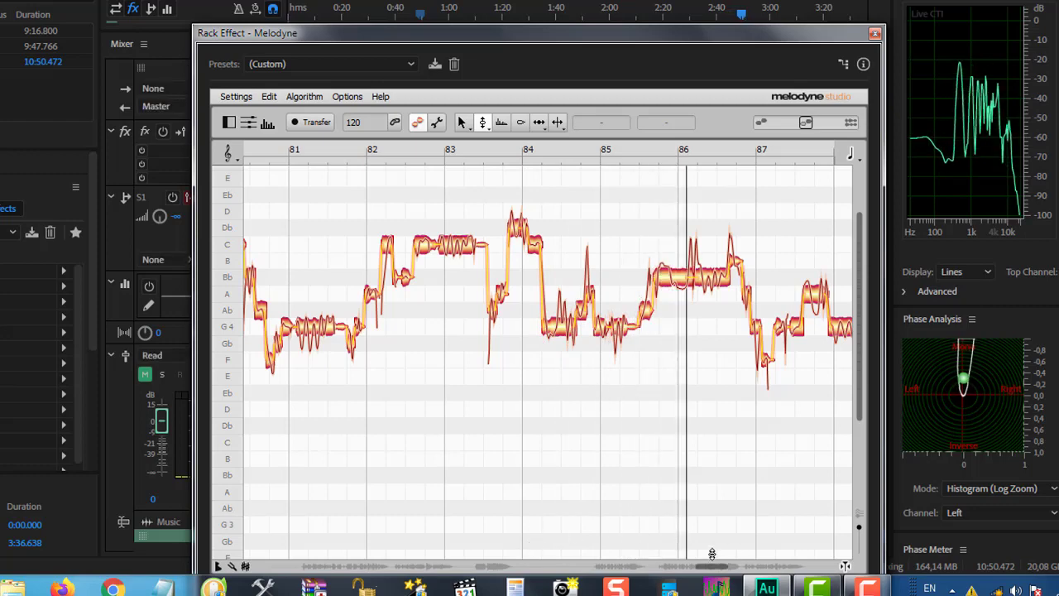
Step: Split the long Bb 4 note just before bar 86 near its start and middle with the Note Separation Tool, replaying the passage to check it
drag(724, 570, 719, 546)
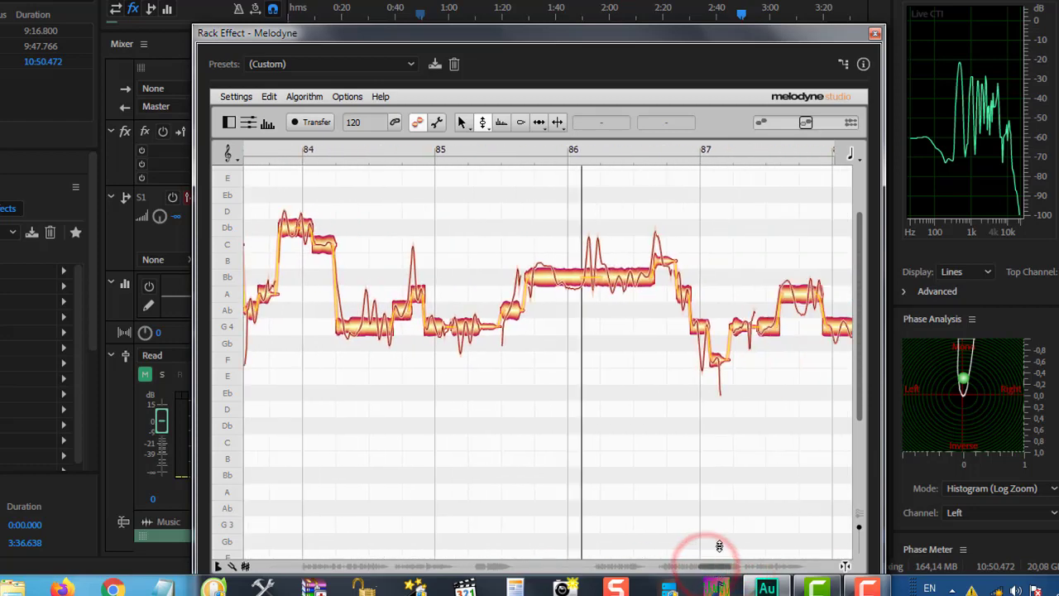
click(572, 276)
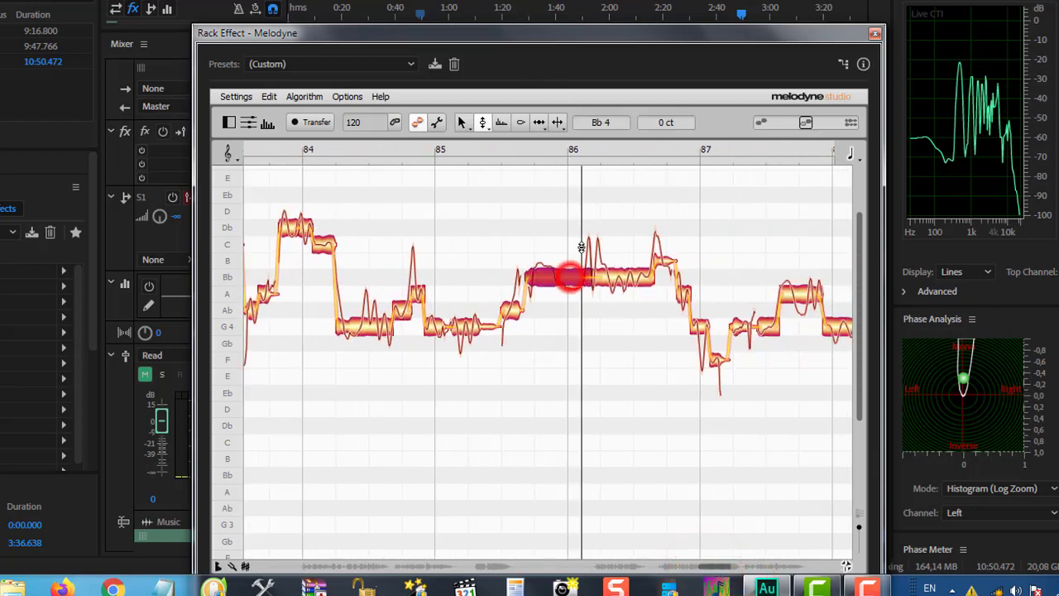
drag(742, 17, 735, 22)
key(space)
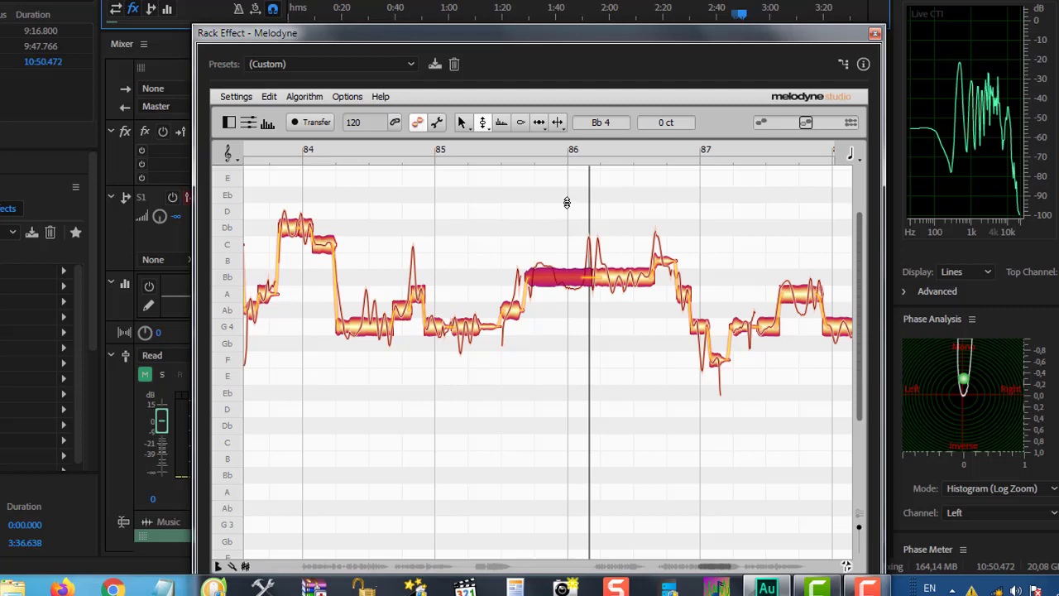
click(742, 17)
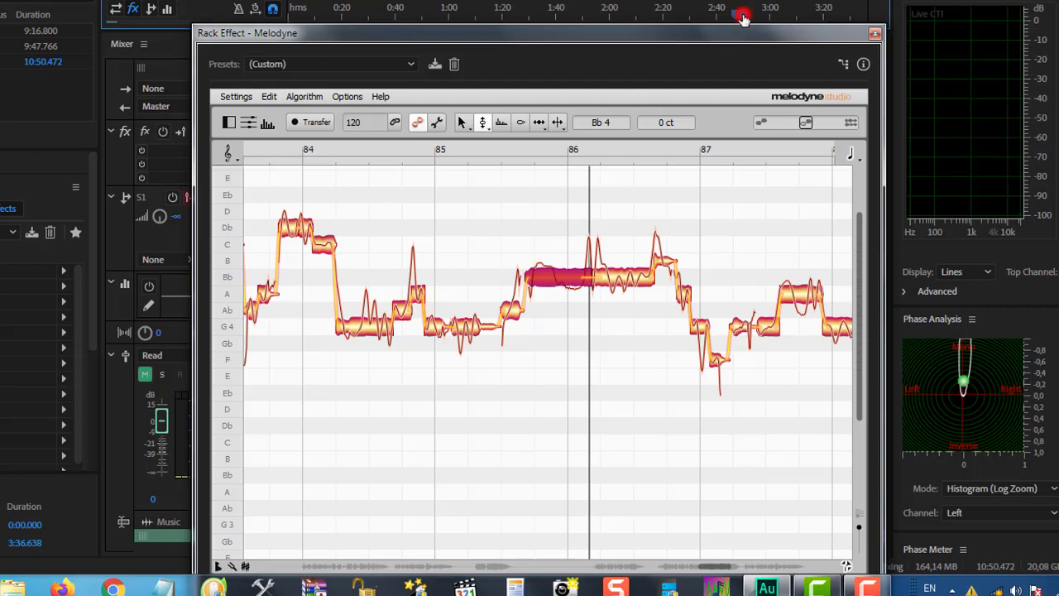
drag(743, 16, 739, 20)
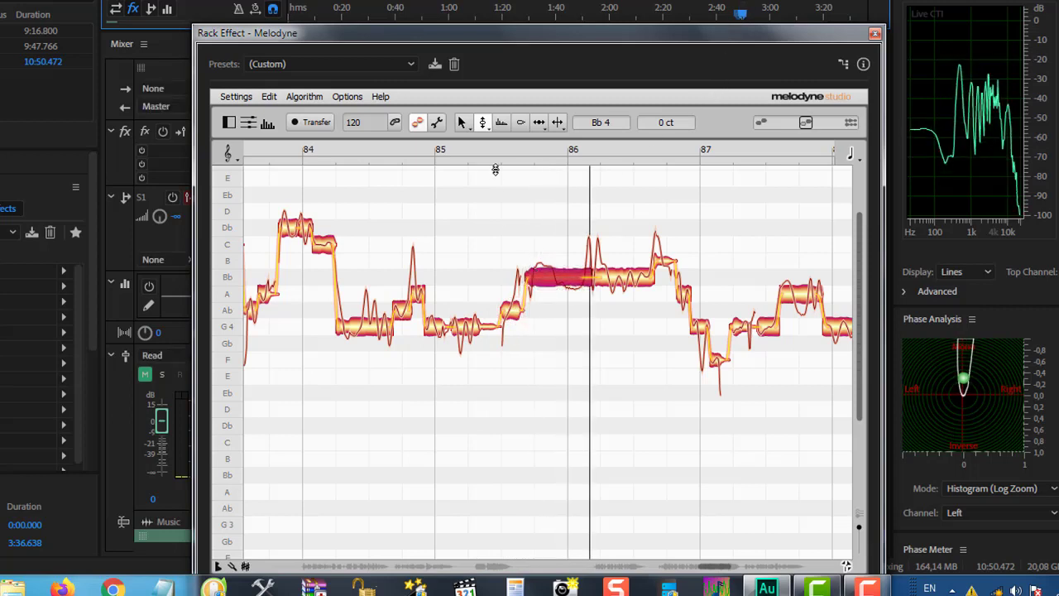
click(557, 124)
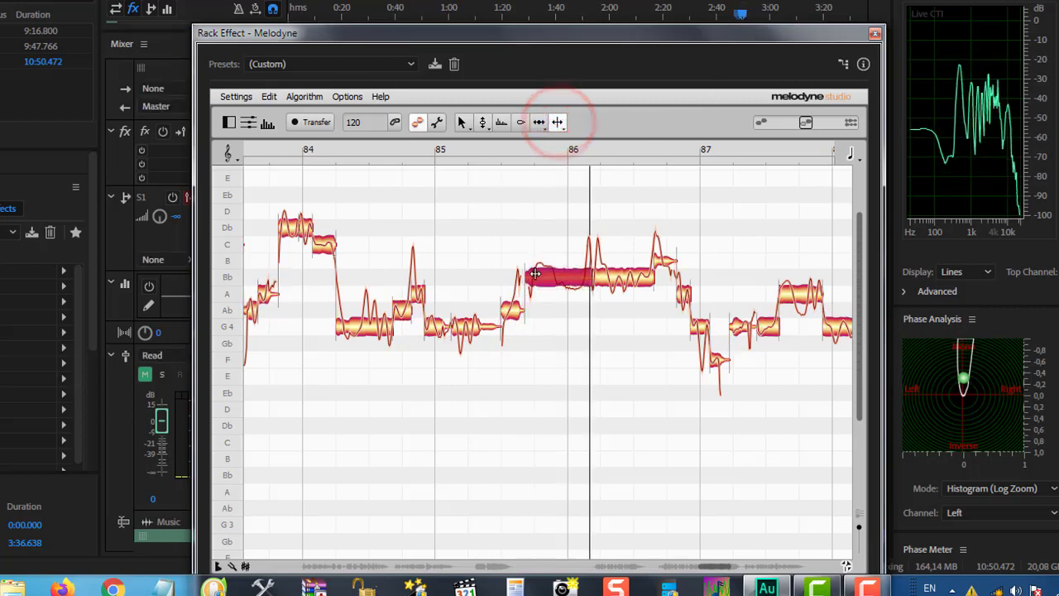
click(534, 279)
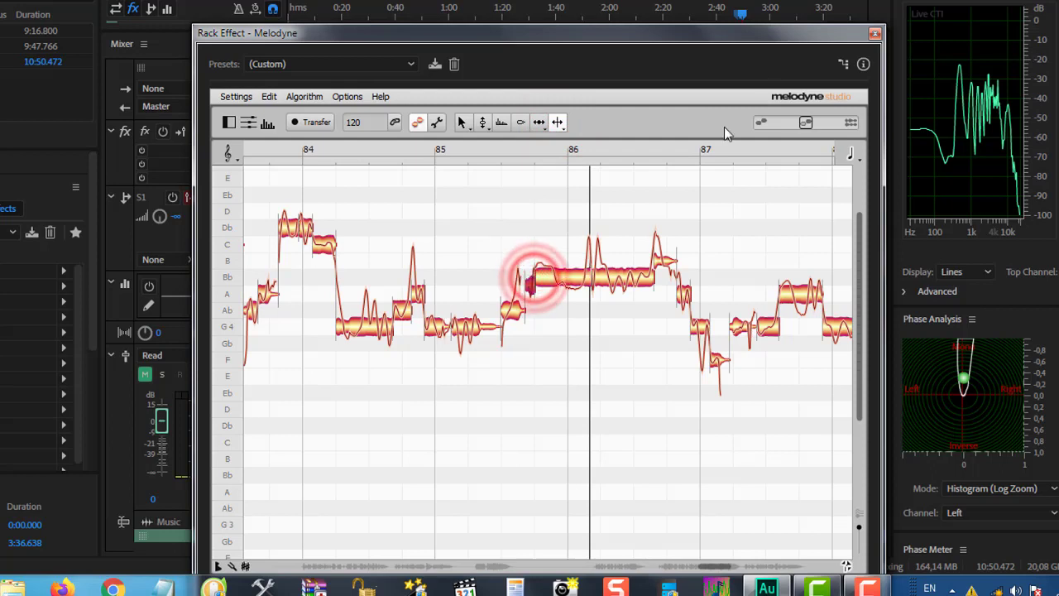
click(741, 17)
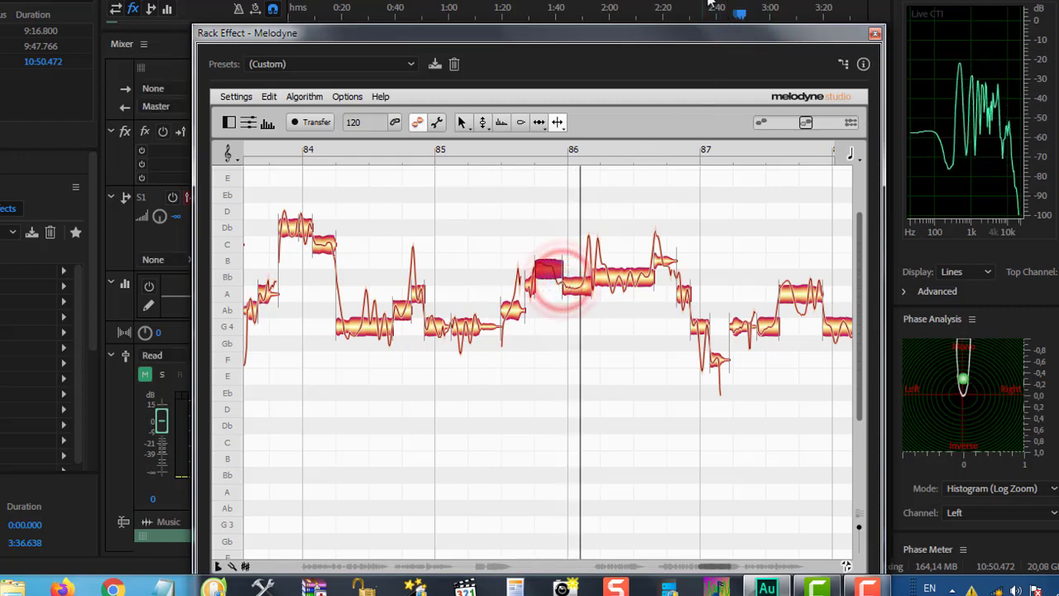
Step: Lower the separated note just before bar 86 to Bb 4 +26 ct with the Pitch Tool and replay the passage
click(737, 17)
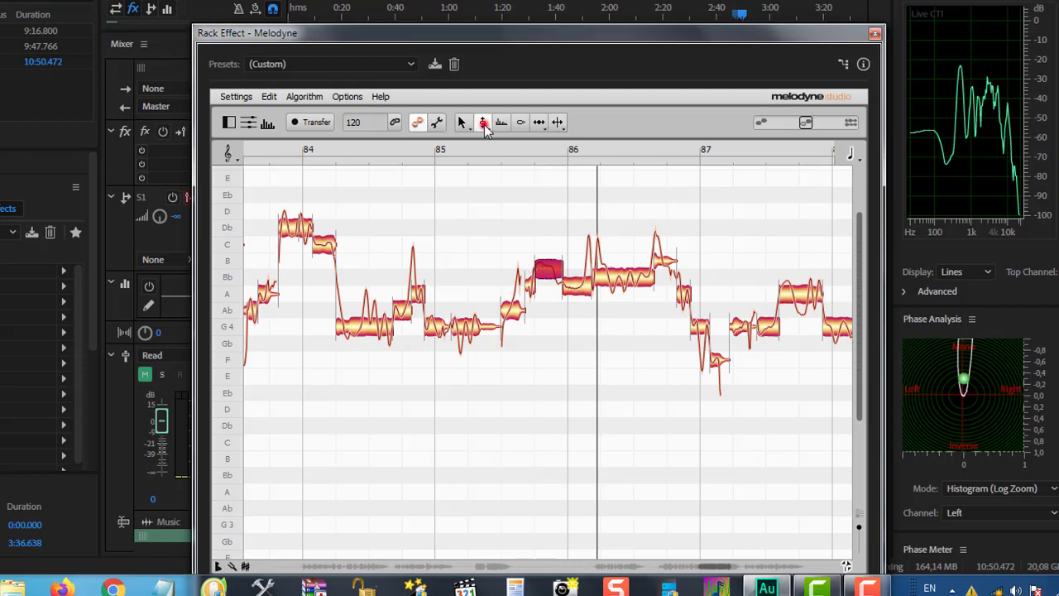
click(483, 123)
drag(549, 271, 548, 273)
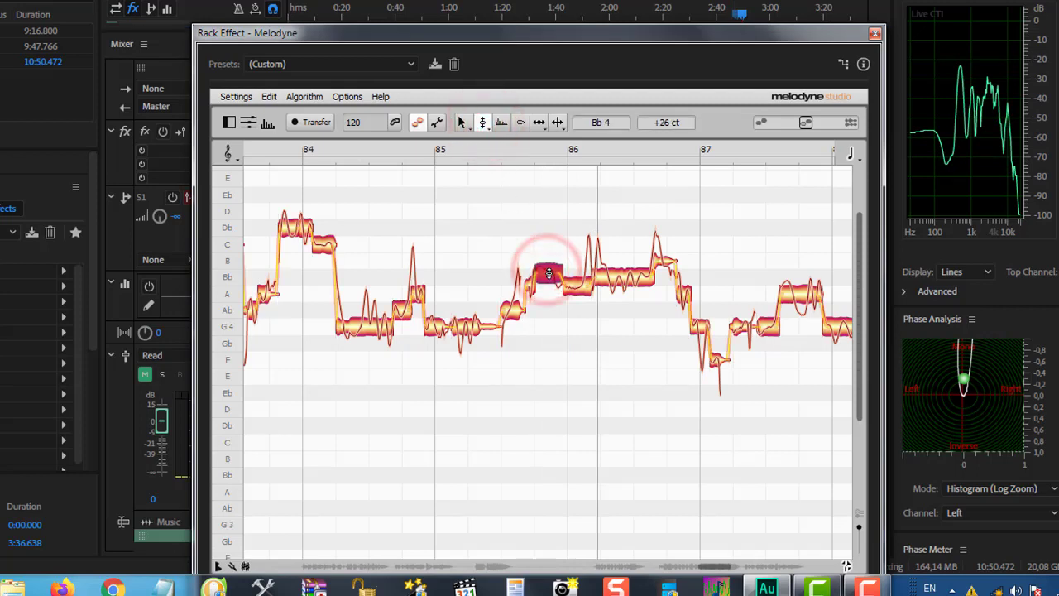
click(733, 13)
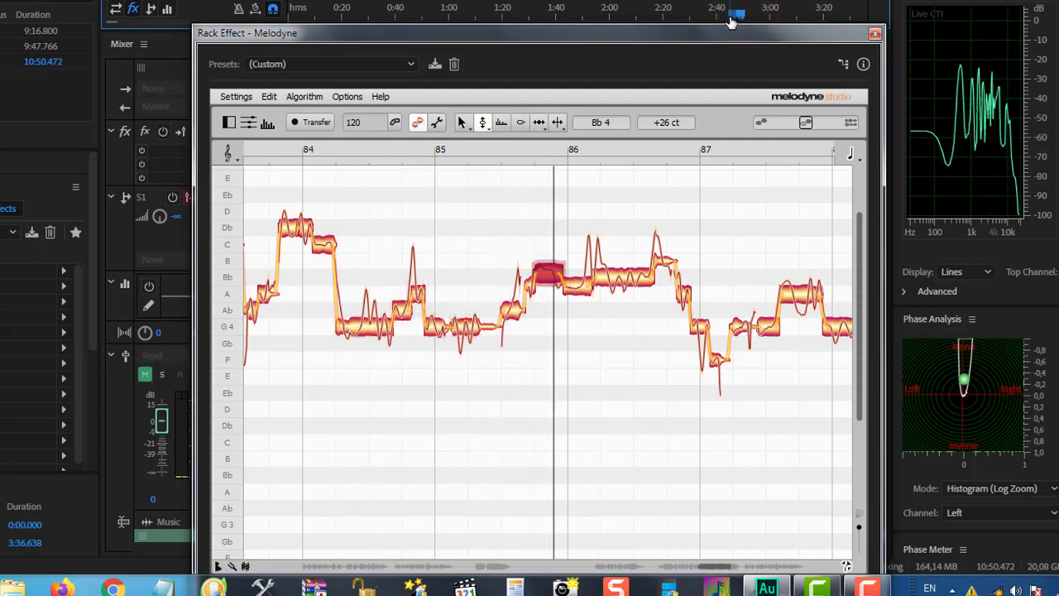
click(685, 181)
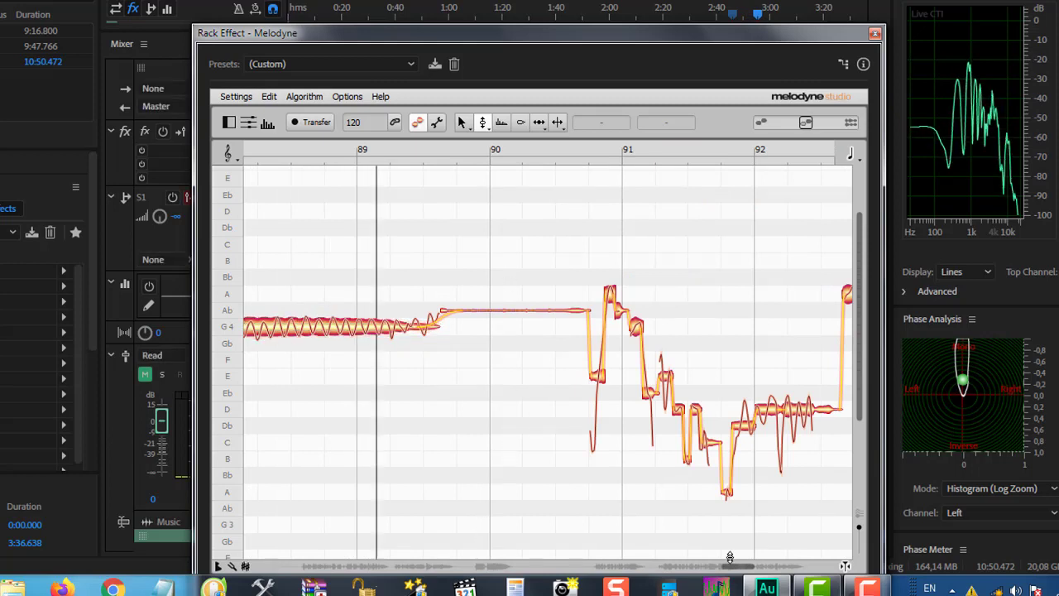
Step: Raise the long G 4 note starting just before bar 88 to +49 ct and replay it
drag(735, 567, 726, 568)
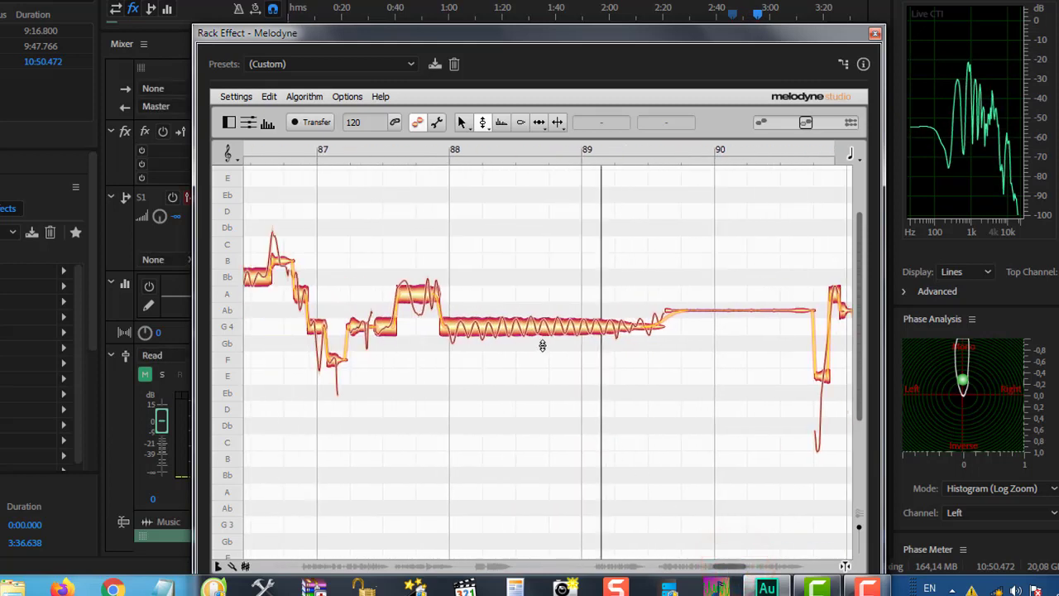
click(534, 326)
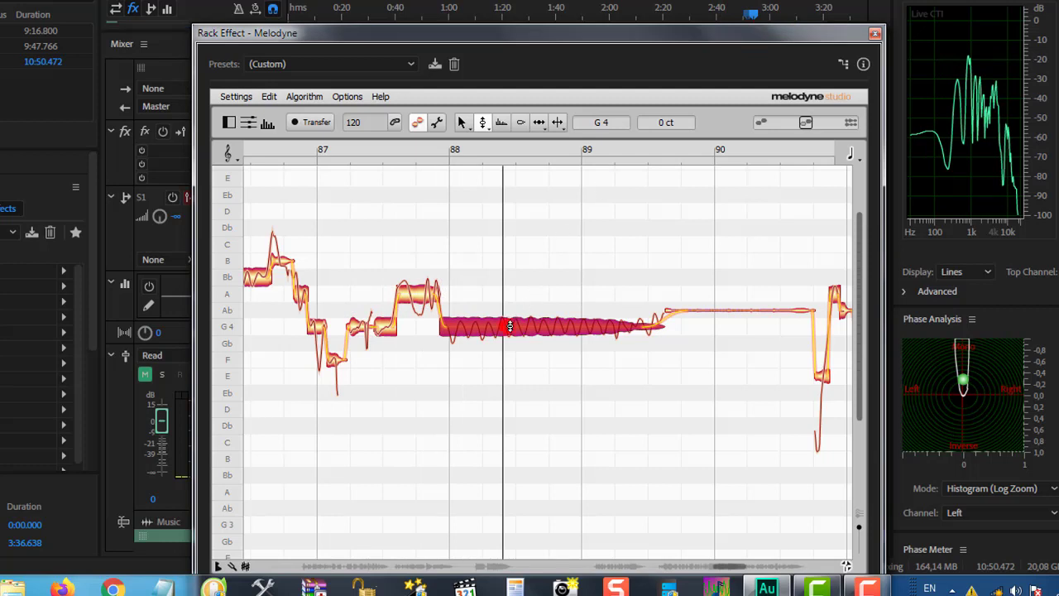
drag(509, 326, 510, 319)
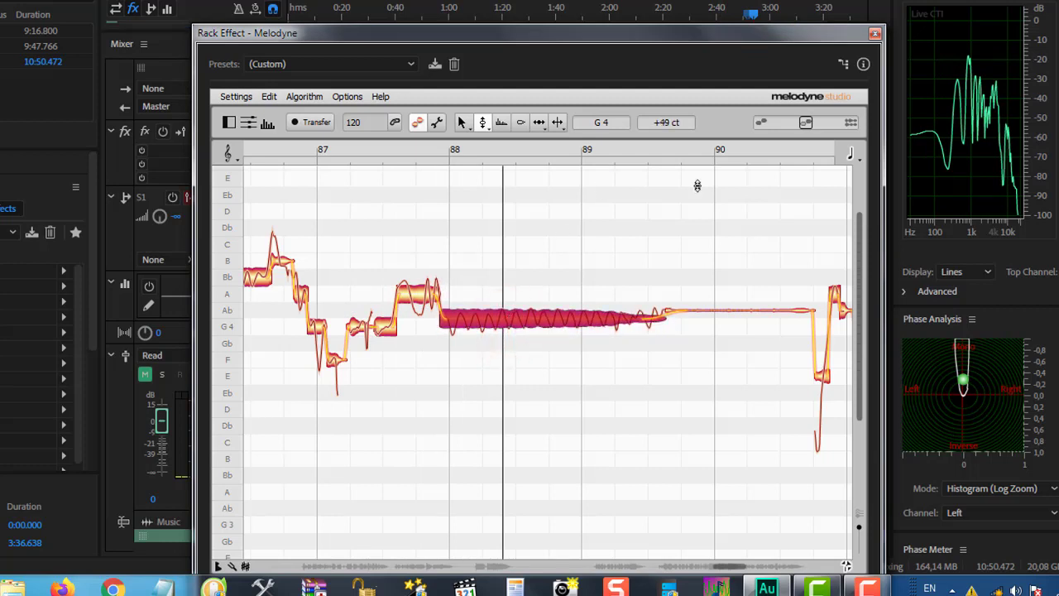
click(752, 15)
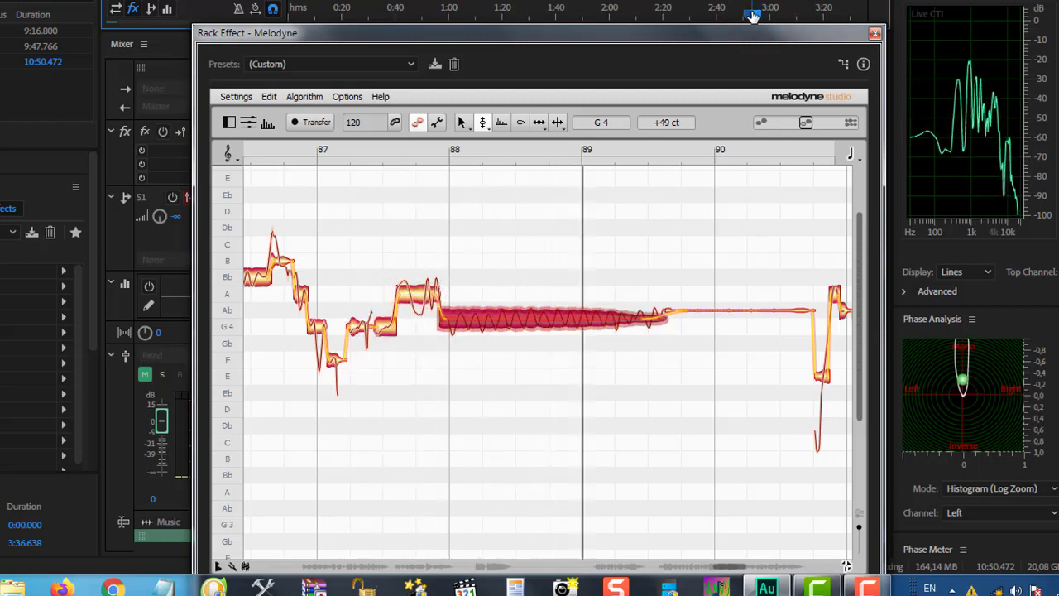
click(590, 202)
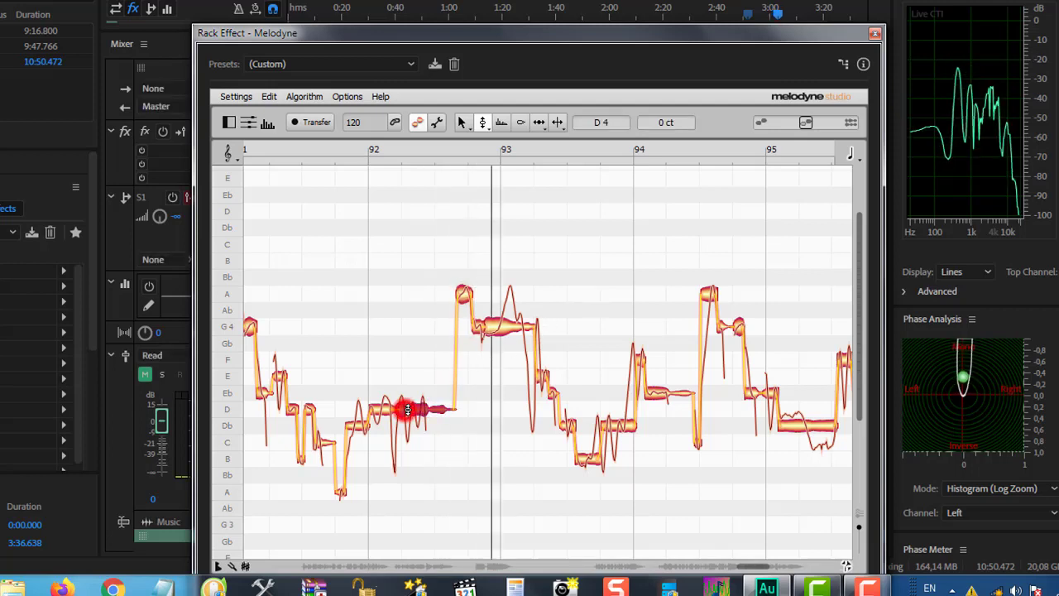
Step: Raise the second D 4 note after bar 92 to +15 ct and the first one to +30 ct, replaying the phrase
drag(407, 409, 411, 405)
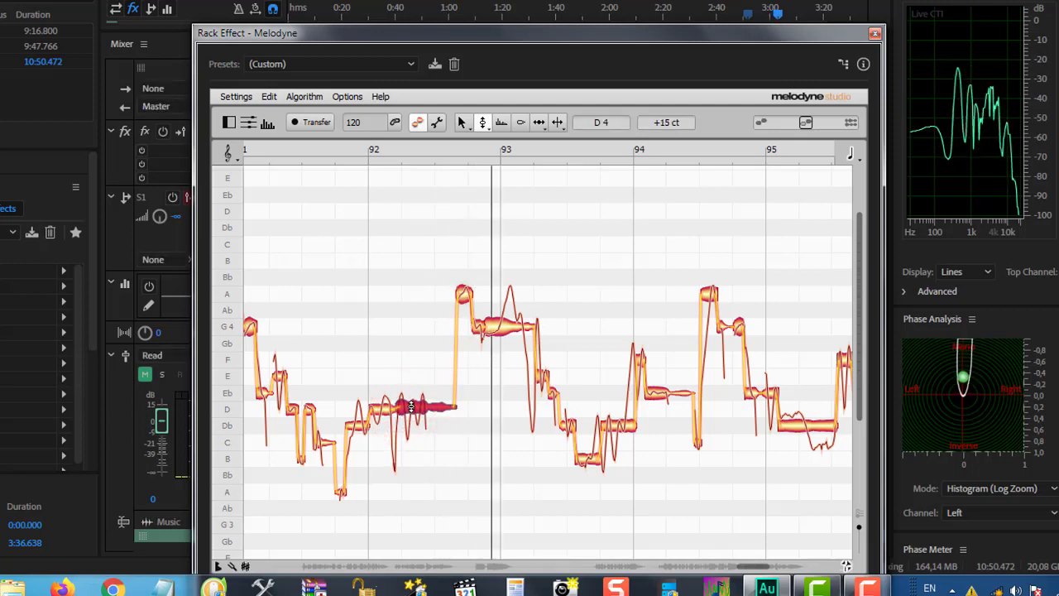
drag(380, 405, 379, 403)
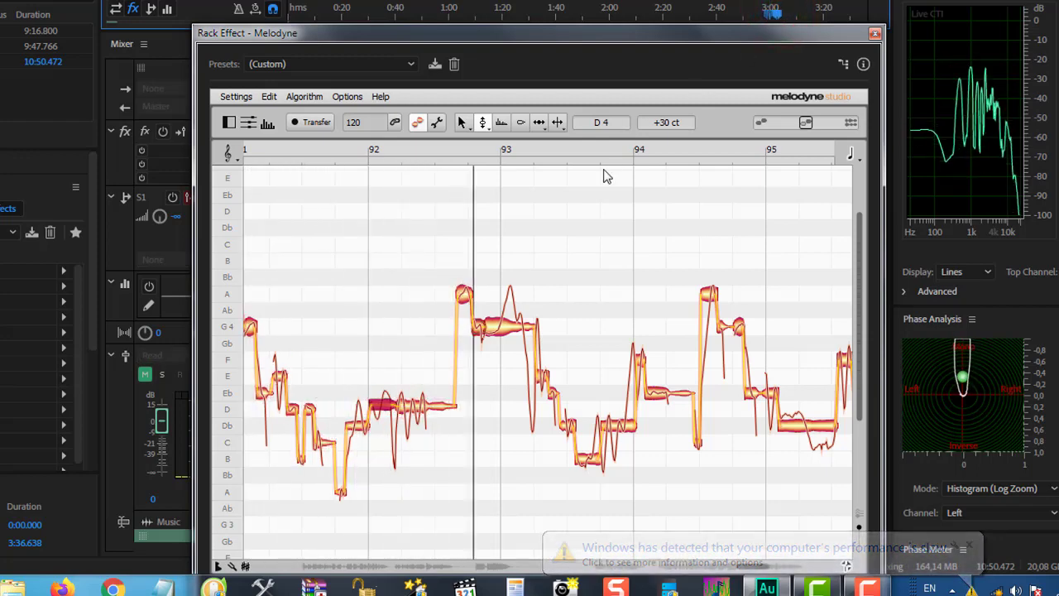
key(space)
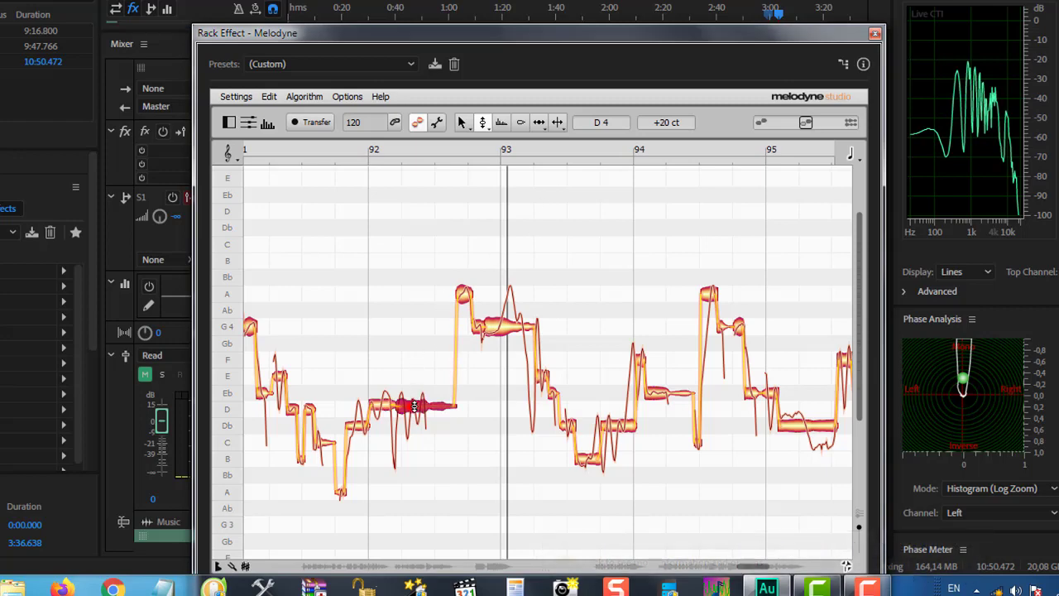
Step: Fine-tune the second D 4 note after bar 92 to +25 ct and replay the phrase
drag(415, 406, 414, 405)
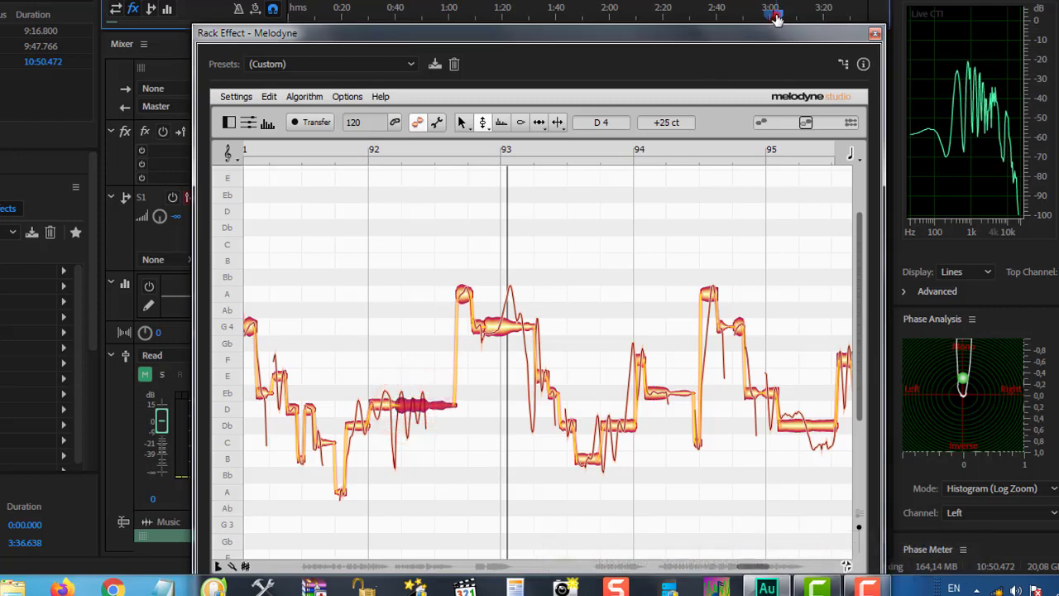
drag(776, 19, 769, 19)
key(space)
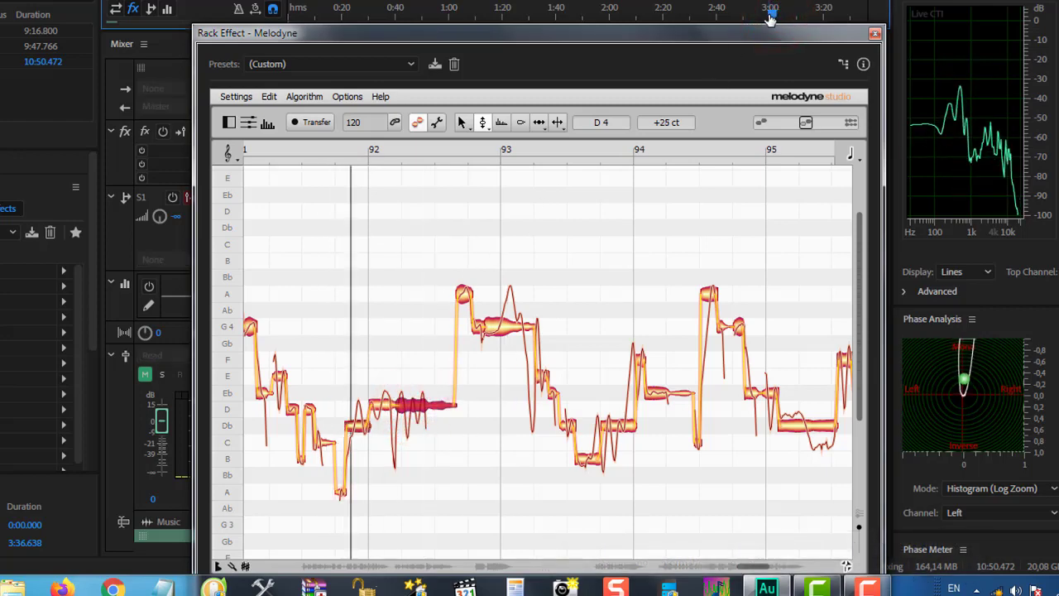
click(659, 215)
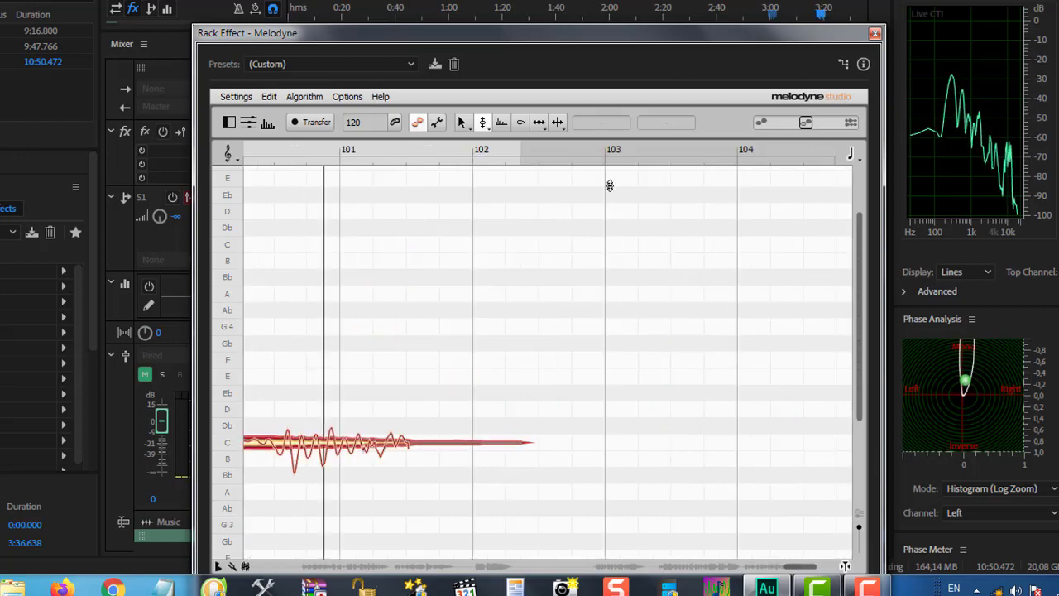
Step: Unmute the Music track and play the vocal together with it from near the beginning of the song
drag(683, 33, 671, 51)
drag(671, 51, 673, 10)
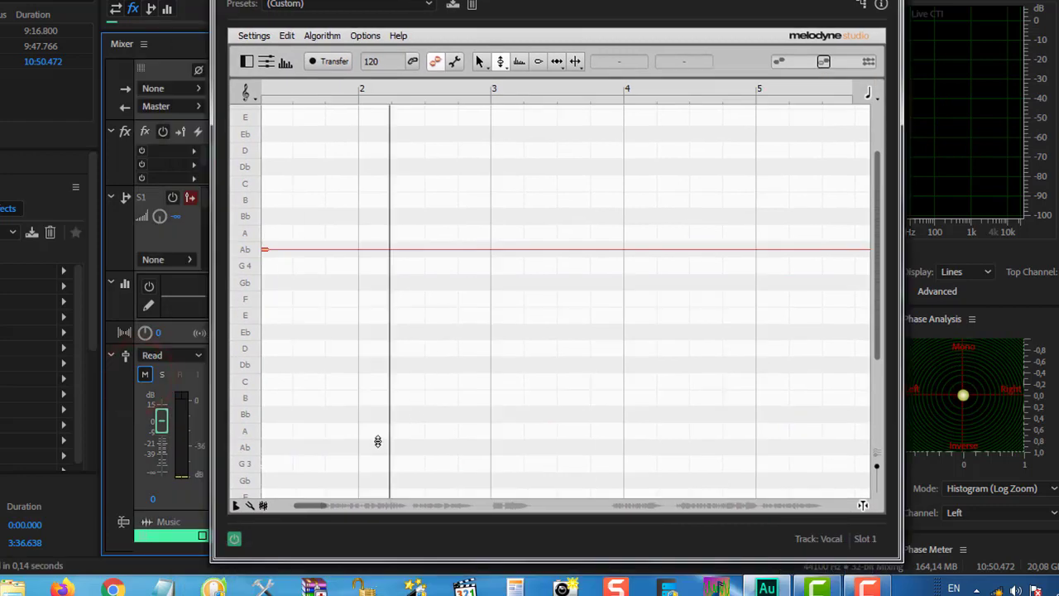
drag(310, 502, 323, 505)
drag(495, 2, 500, 64)
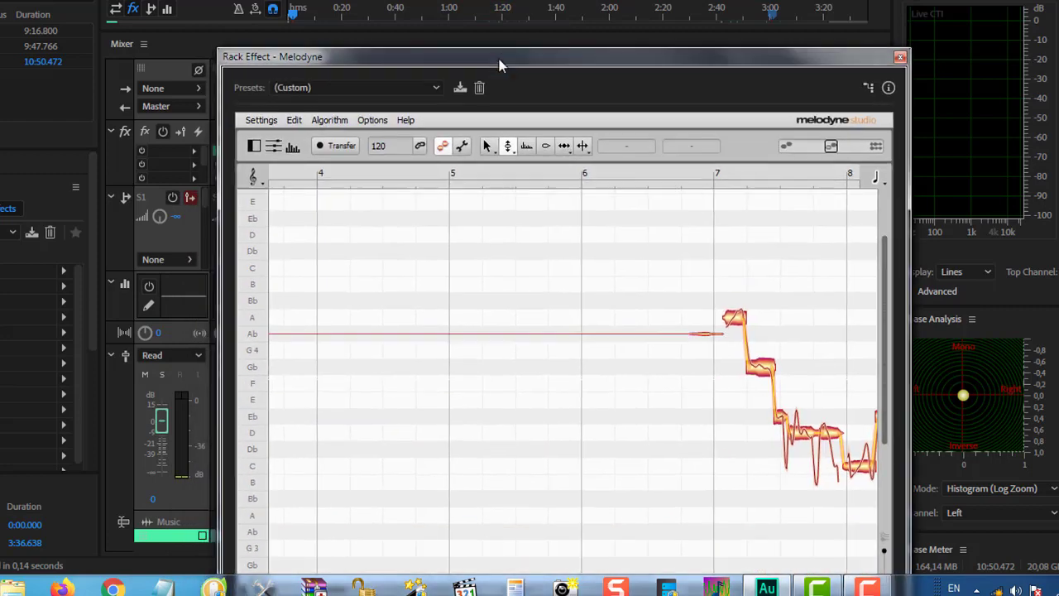
click(294, 15)
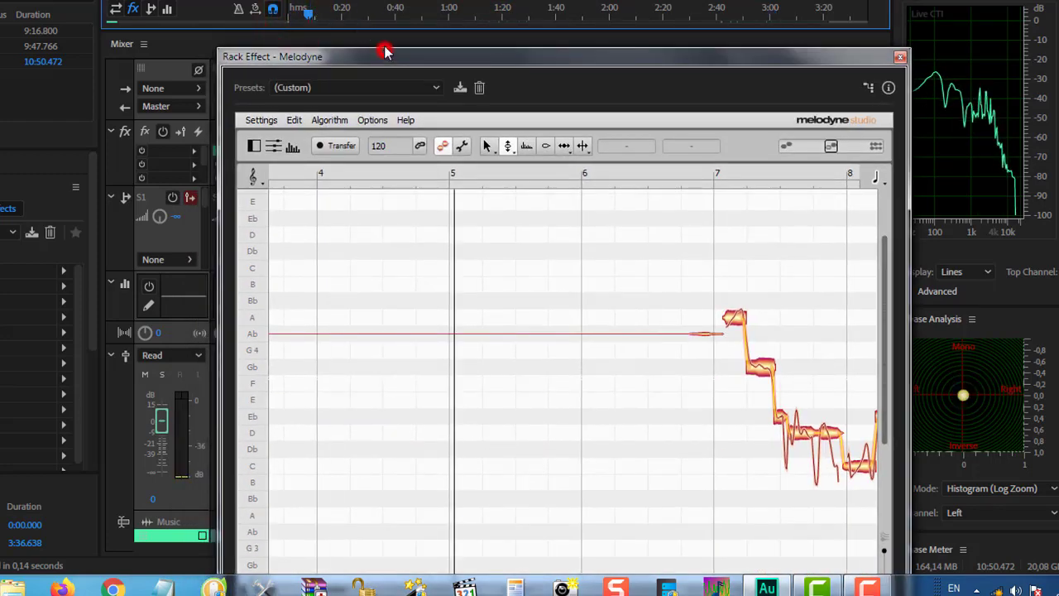
drag(385, 51, 376, 16)
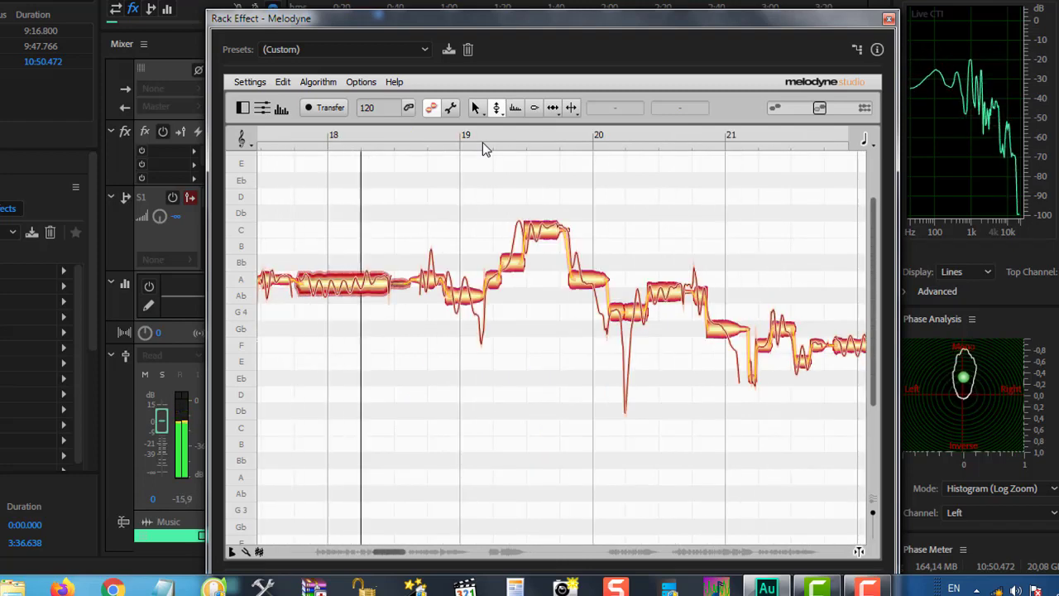
Step: Raise the long A 4 note at bar 18 to +3 ct and replay it with the music
click(334, 290)
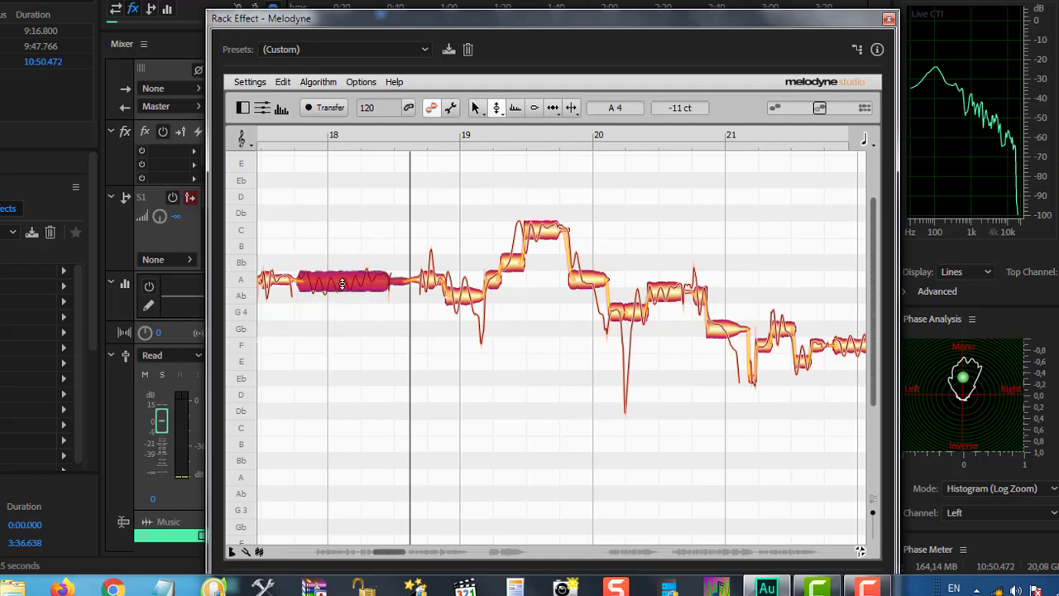
mouse_move(673, 22)
mouse_down()
mouse_move(685, 67)
mouse_move(685, 37)
mouse_up()
click(376, 15)
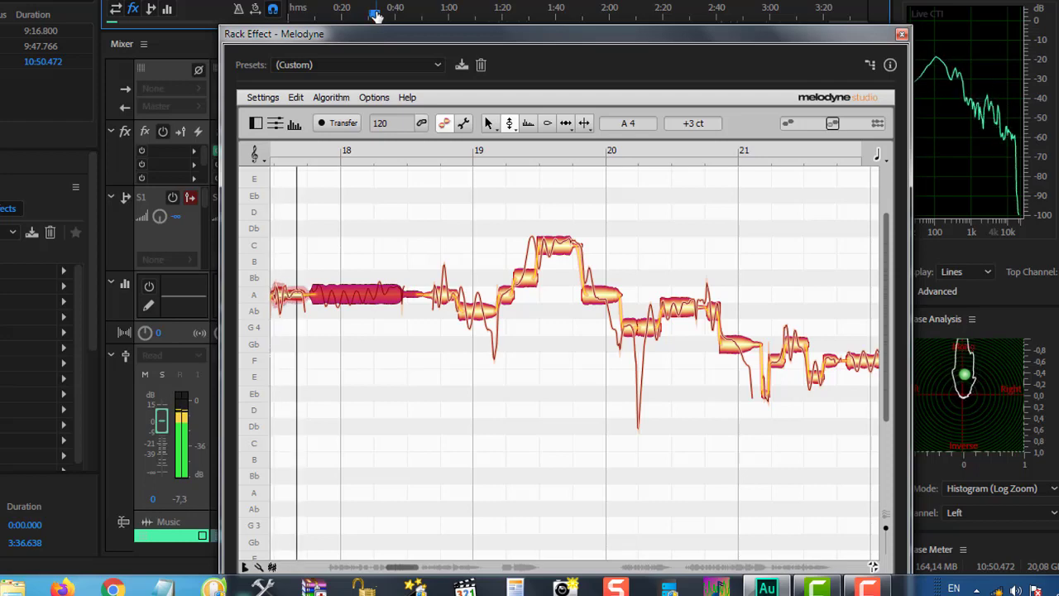
click(394, 217)
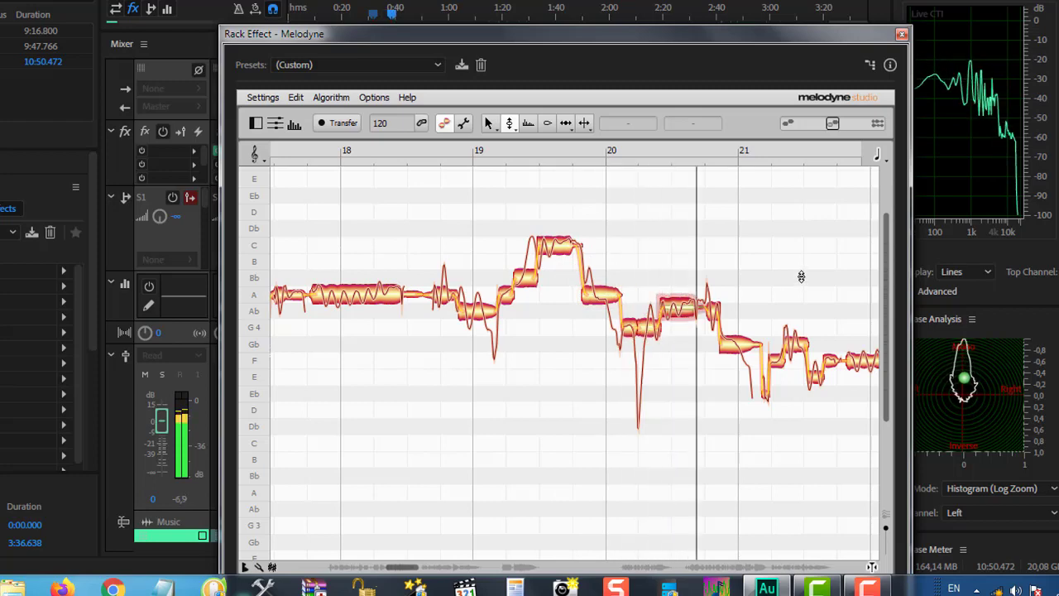
Step: Raise the G 4 note after bar 20 slightly and the adjacent Ab 4 note to +39 ct, replaying the passage before and after
key(space)
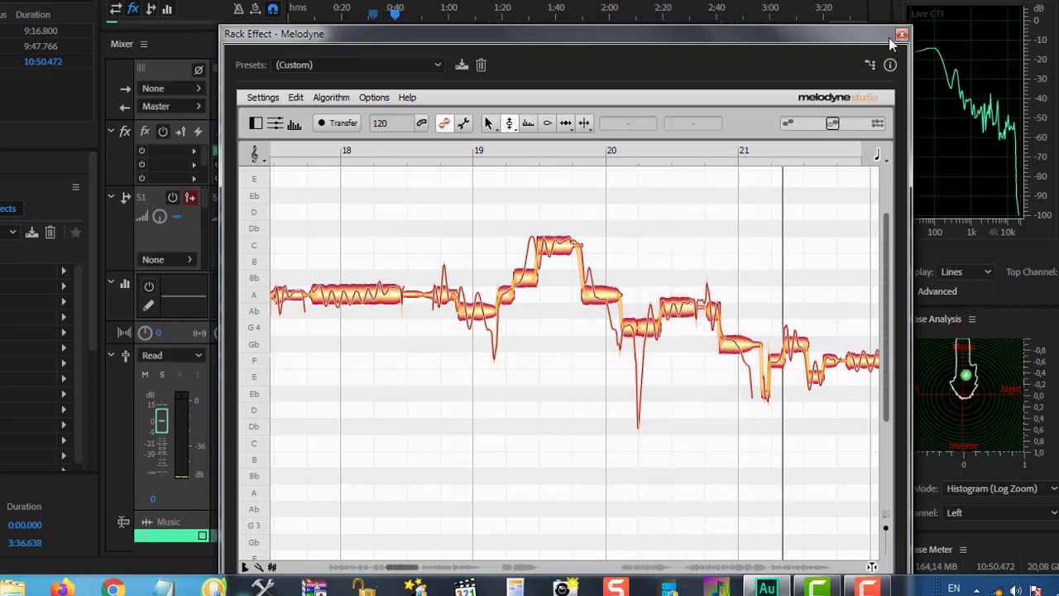
click(393, 17)
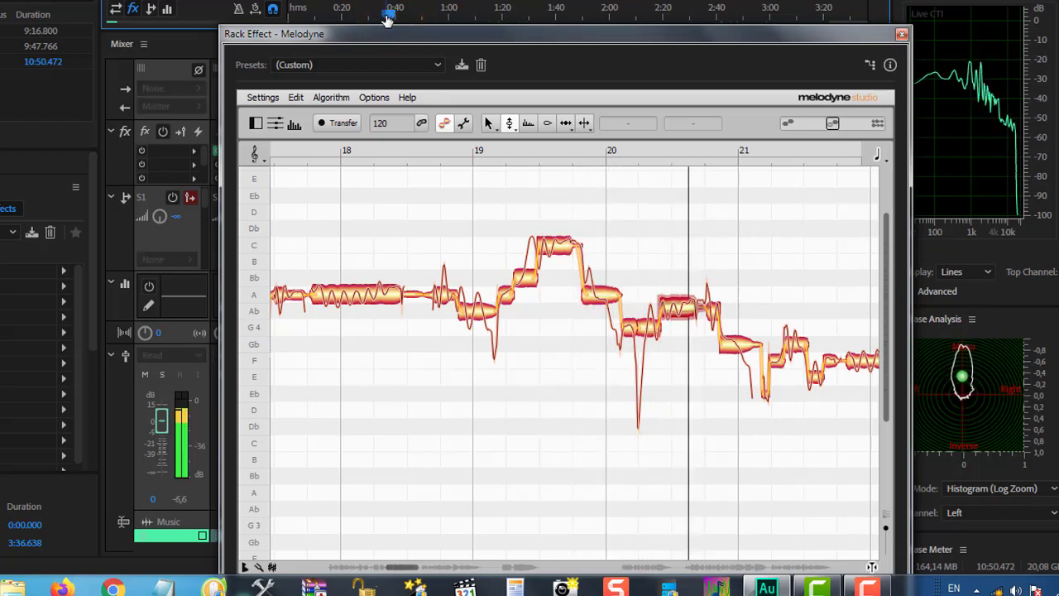
key(space)
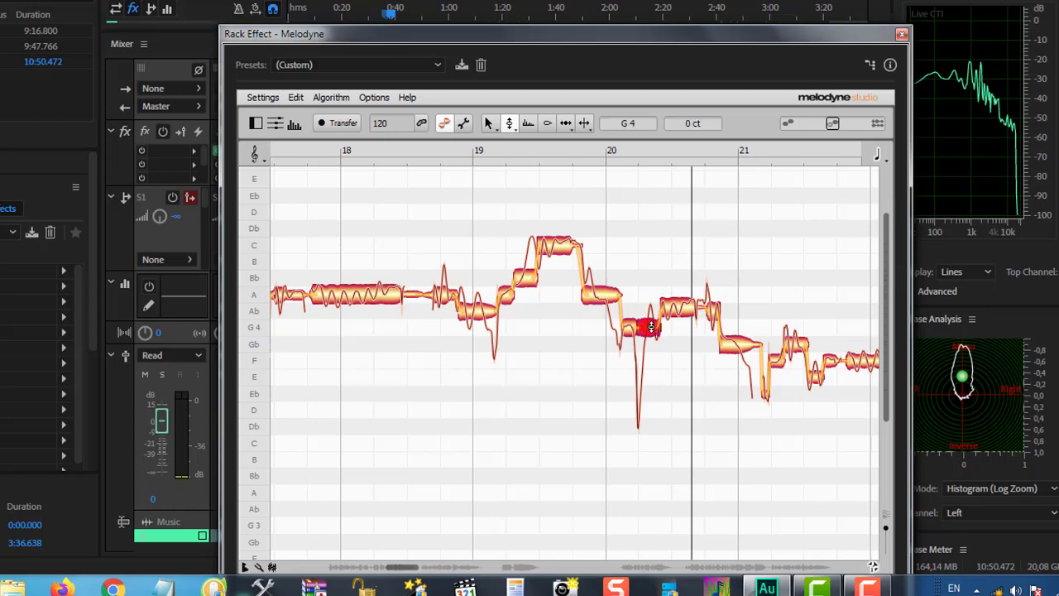
drag(650, 325, 651, 322)
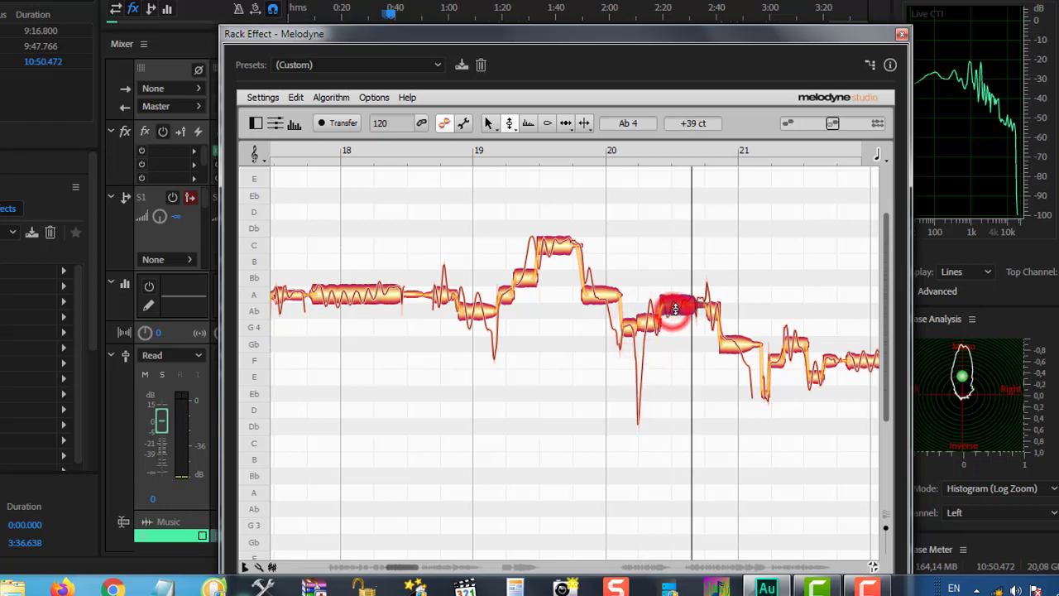
drag(393, 16, 391, 18)
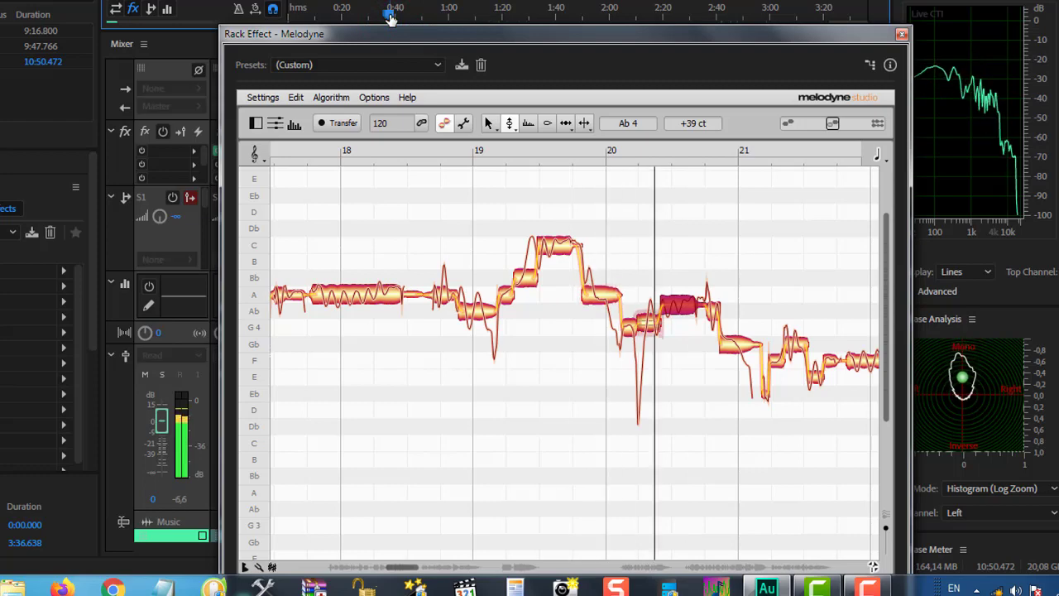
click(397, 207)
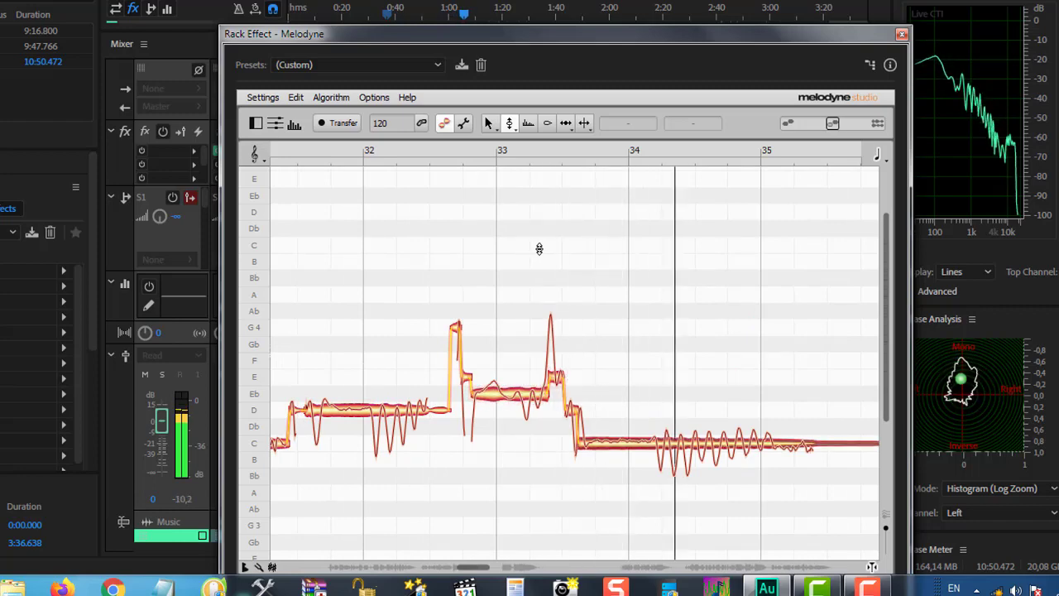
Step: Skip playback ahead to about 2:00 in the timeline to check the vocal around bar 63 against the music
drag(520, 37, 554, 1)
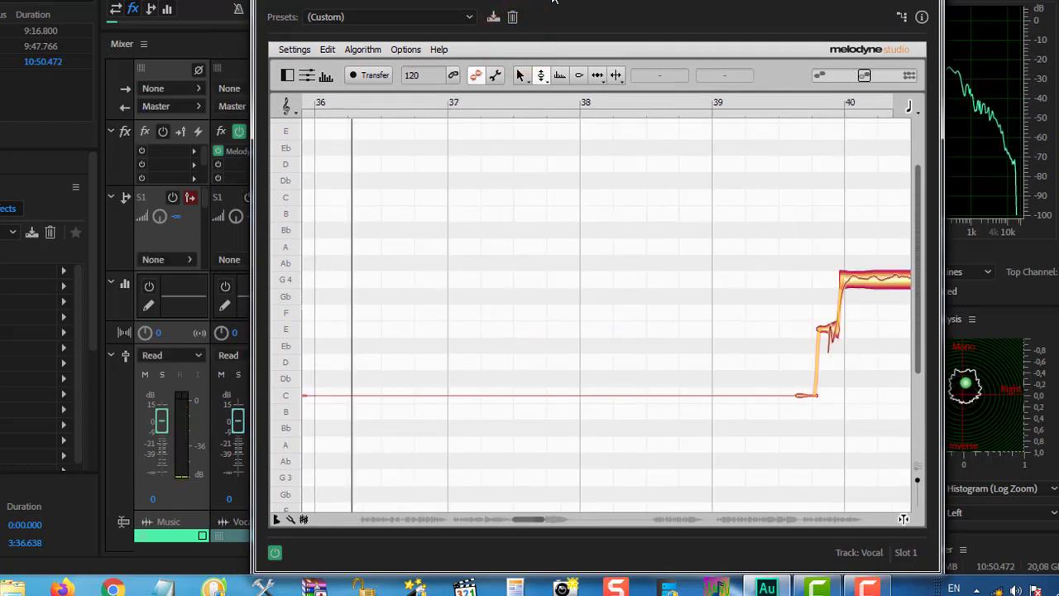
drag(581, 2, 510, 68)
drag(474, 16, 521, 21)
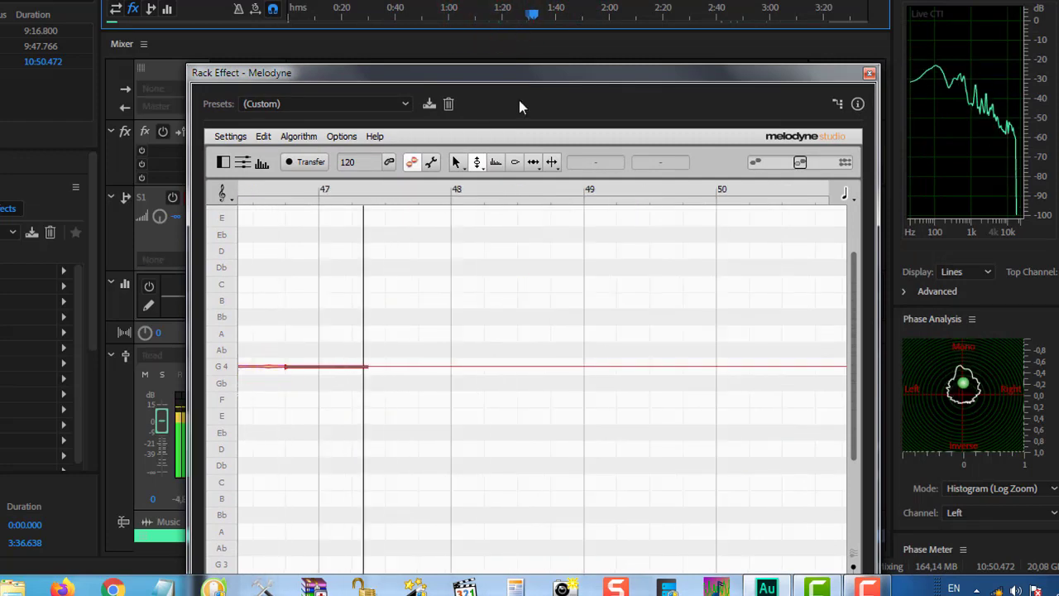
drag(562, 79, 475, 36)
drag(535, 15, 602, 13)
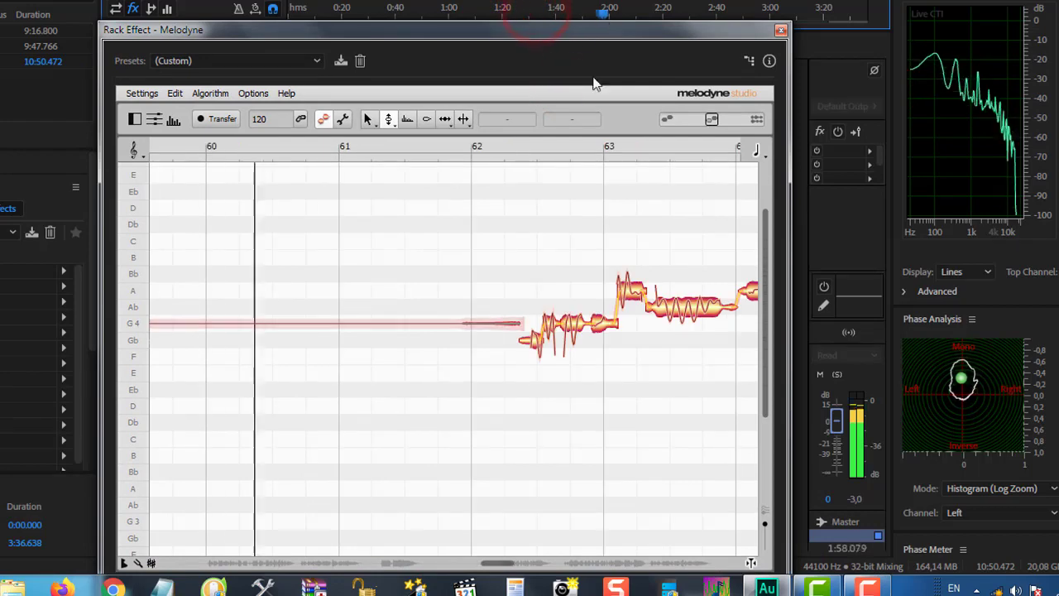
click(766, 247)
key(space)
Step: Raise the long Ab 4 note between bars 63 and 64 to +34 ct and replay from there
click(620, 15)
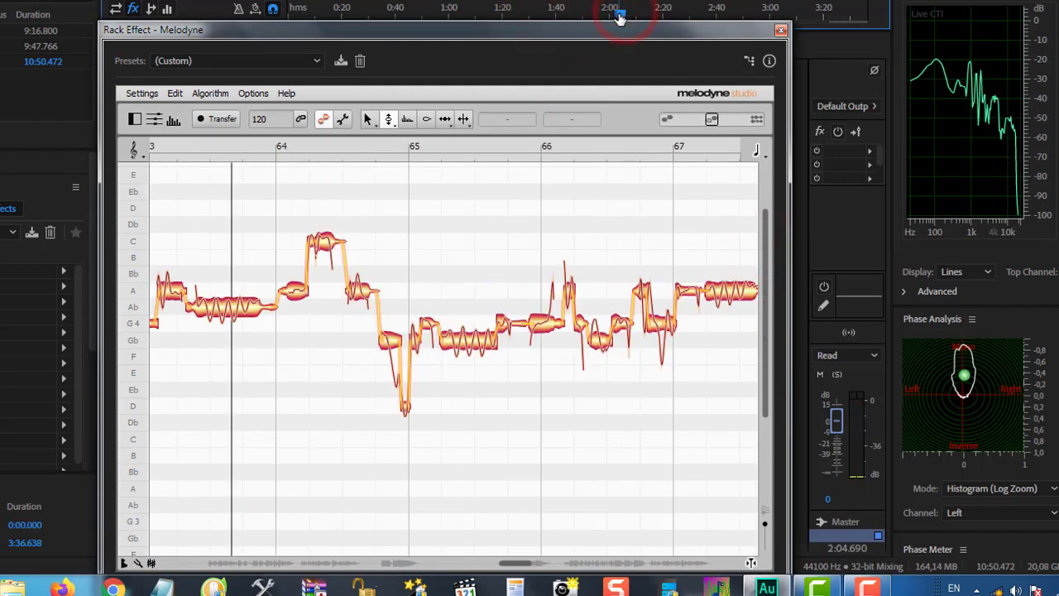
click(213, 309)
key(space)
click(614, 15)
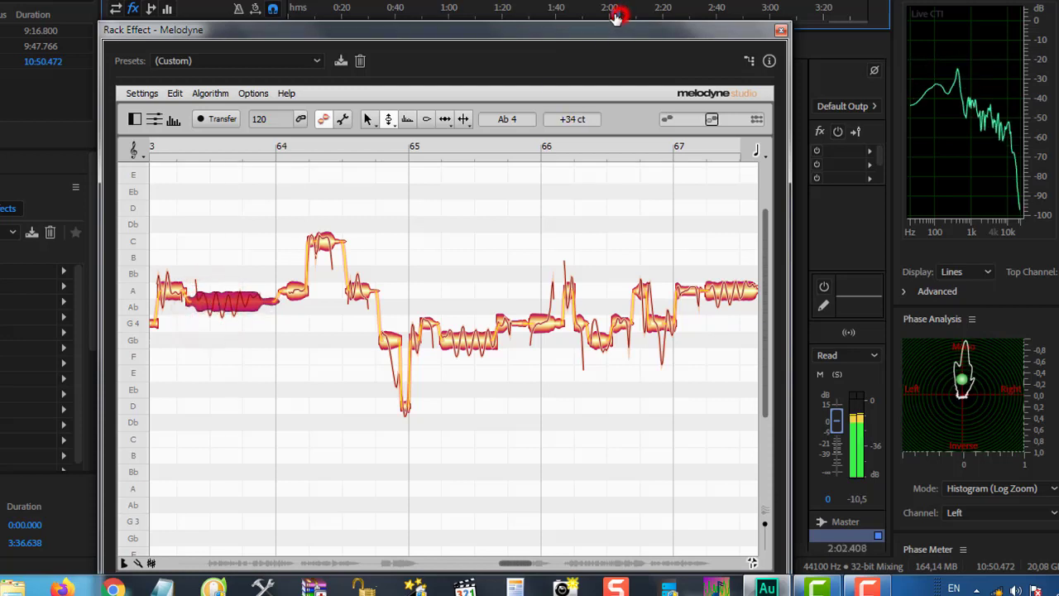
click(496, 201)
Step: Raise the long Gb 4 note between bars 65 and 66 slightly and replay the passage
click(762, 260)
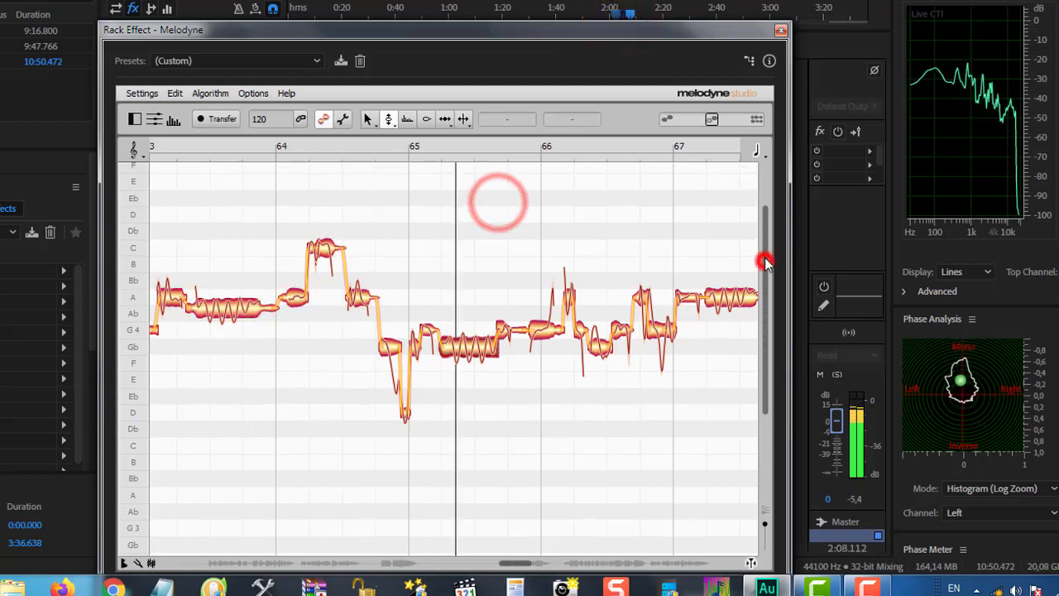
click(470, 346)
drag(477, 341, 476, 336)
click(629, 16)
click(510, 191)
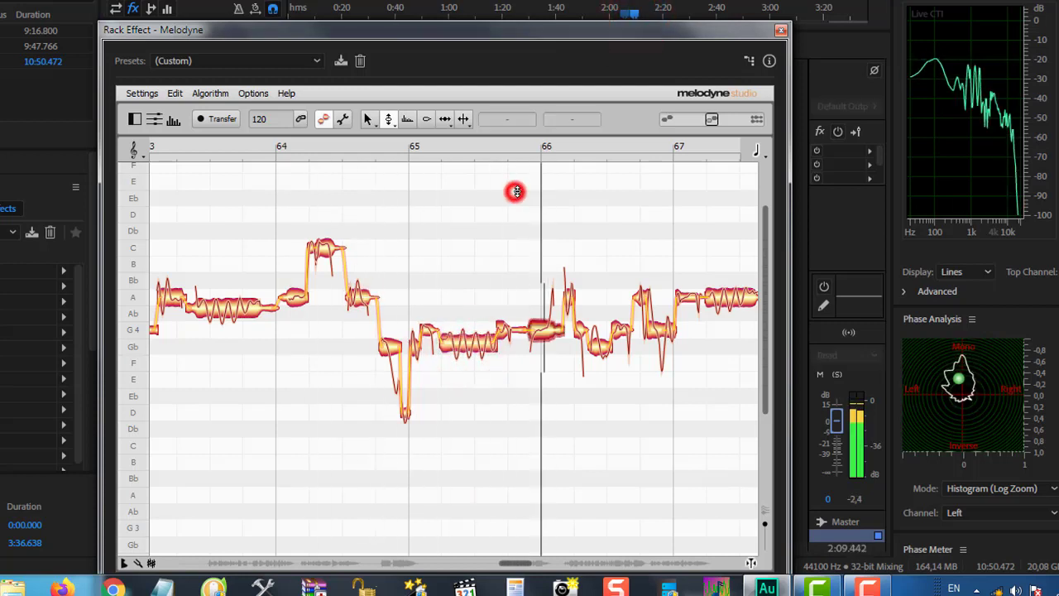
Step: Raise the long Gb 4 note between bars 65 and 66 to +44 ct and replay the passage from just before it
click(463, 346)
click(633, 16)
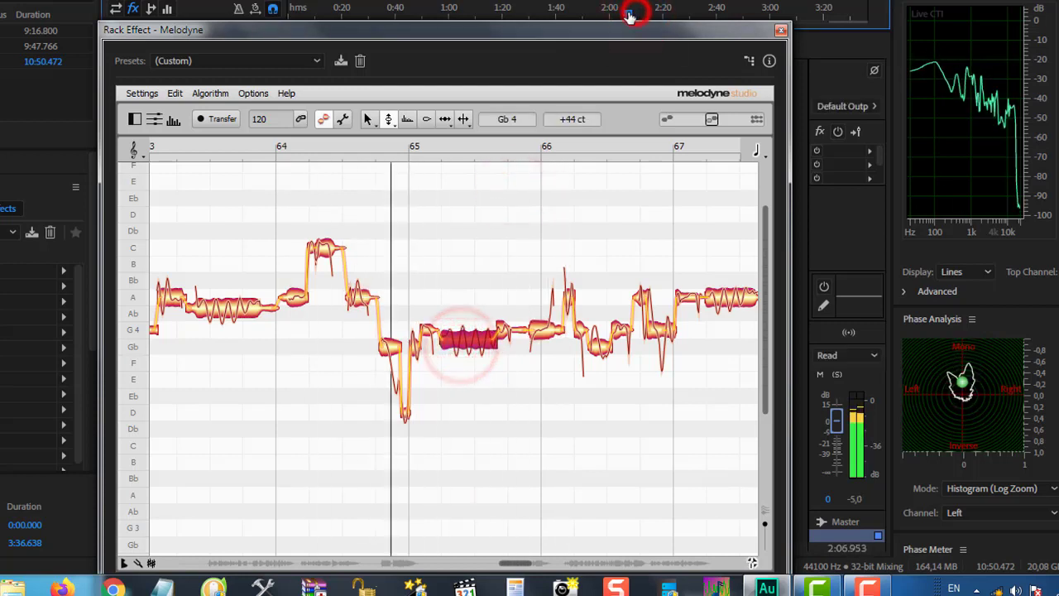
click(443, 194)
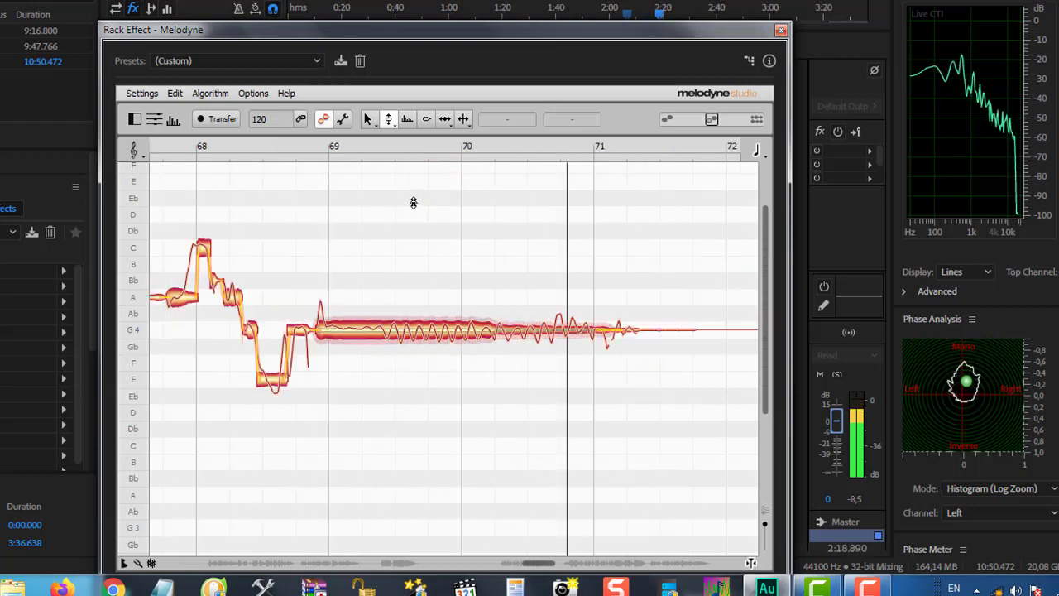
Step: Raise the long D 4 note between bars 92 and 93 to +39 ct, replay from about 3:00 through the vocal's end, and stop playback
drag(765, 354, 764, 350)
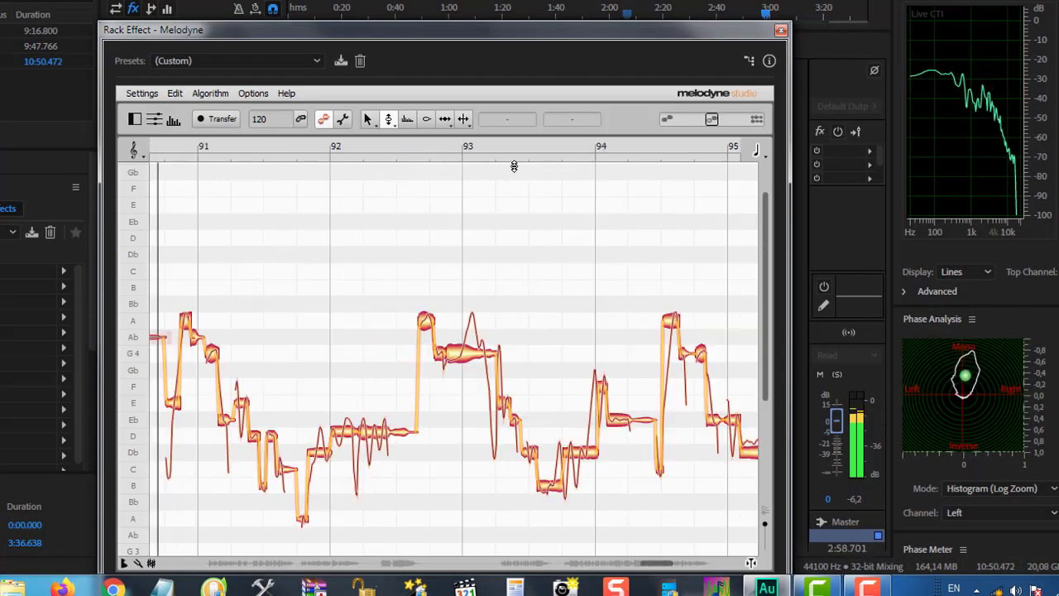
scroll(550, 289, down, 2)
scroll(551, 289, down, 1)
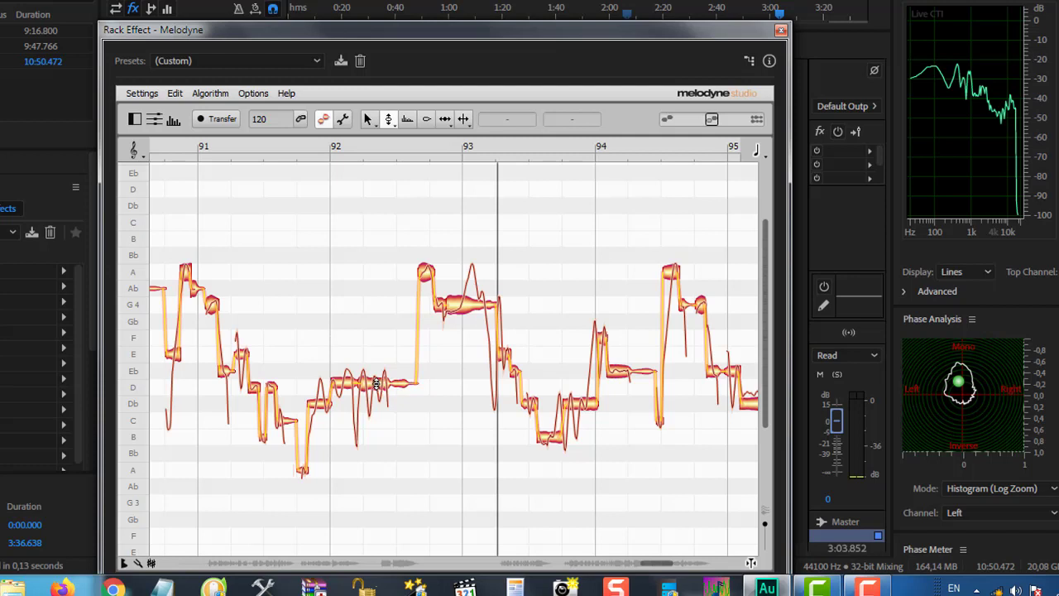
drag(376, 382, 376, 380)
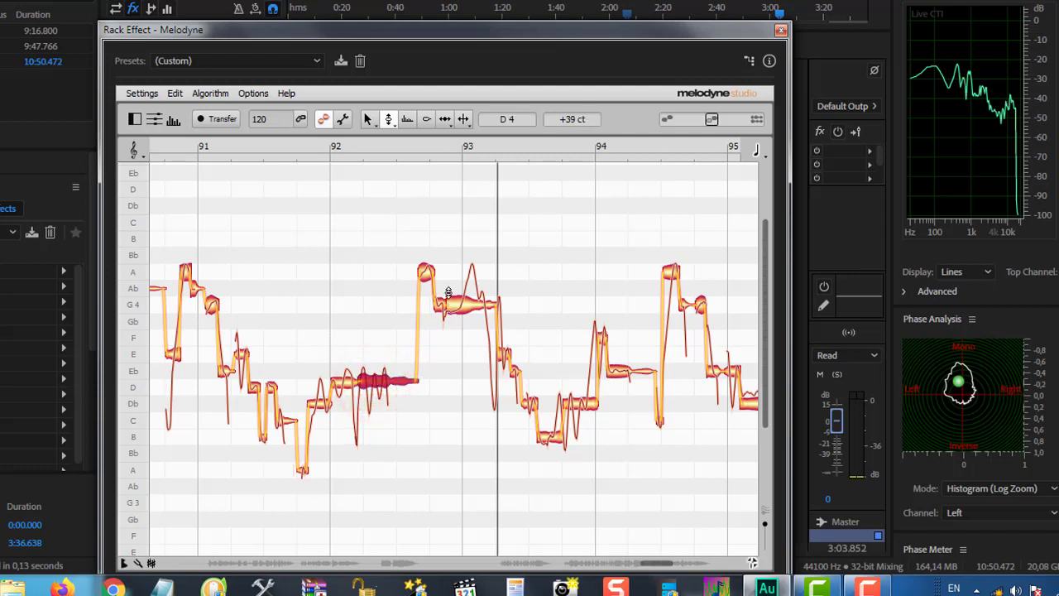
drag(774, 13, 768, 15)
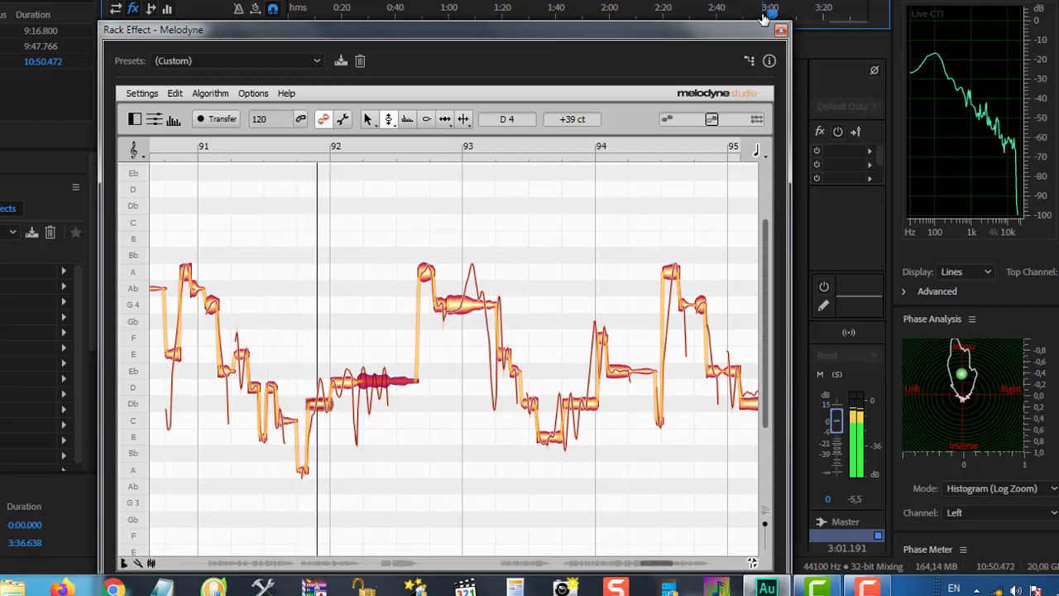
click(537, 216)
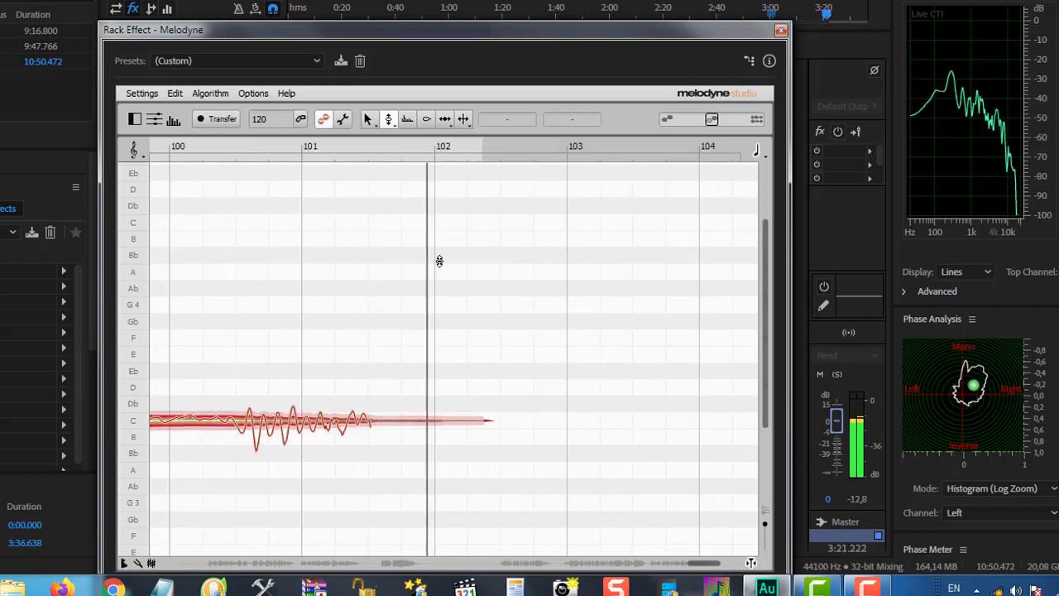
key(space)
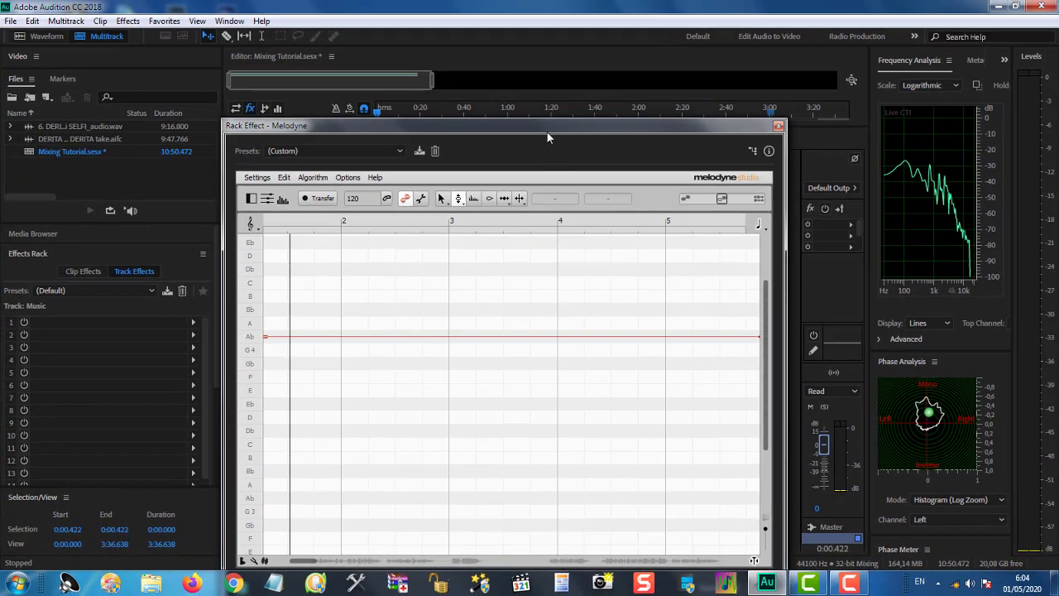
Step: Close the Melodyne effect window and select the Vocal track in the mixer
drag(547, 137, 583, 116)
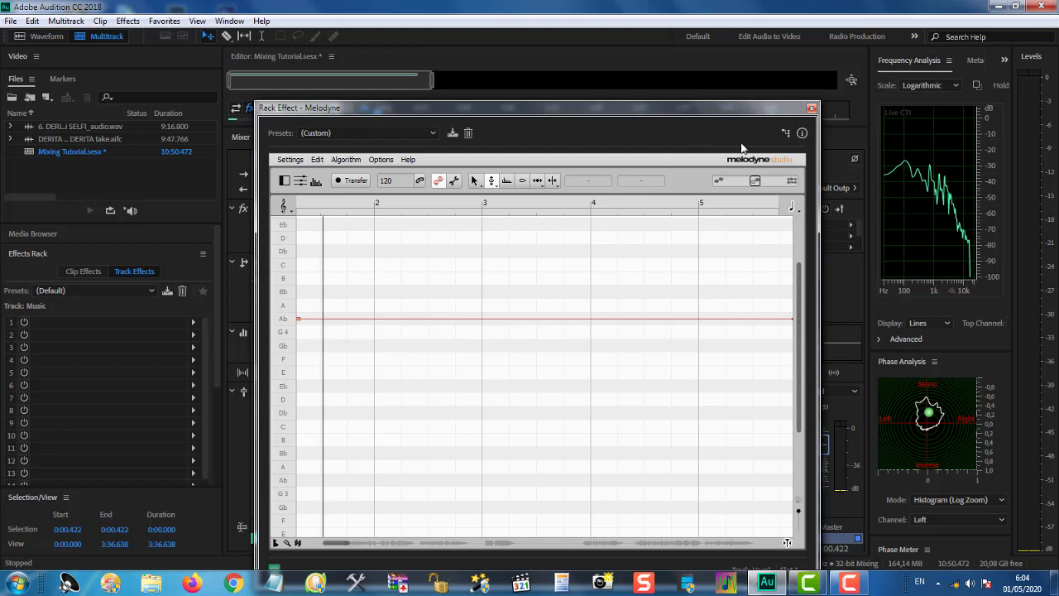
click(813, 109)
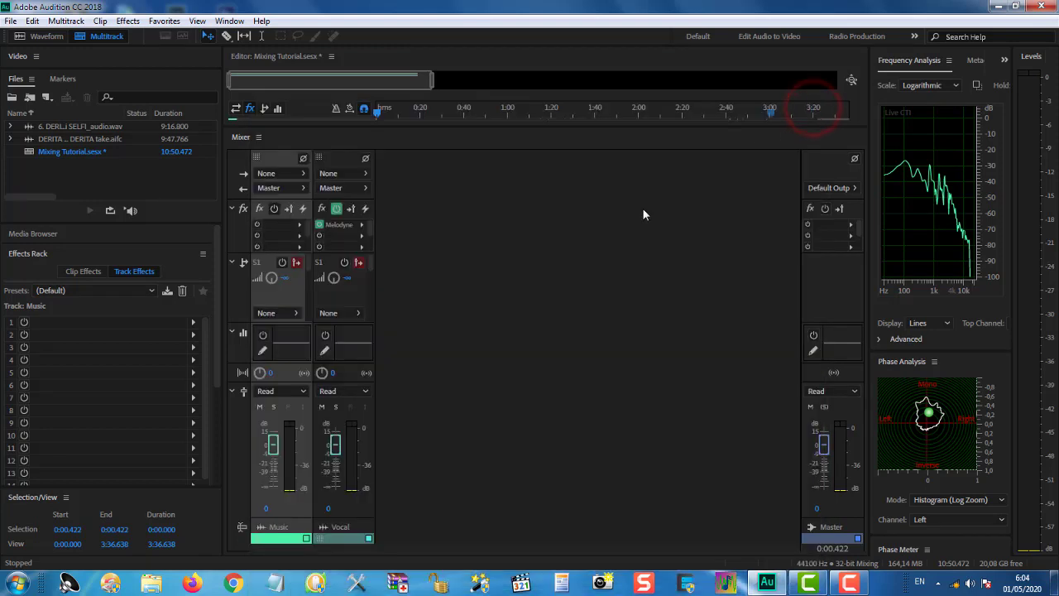
click(332, 159)
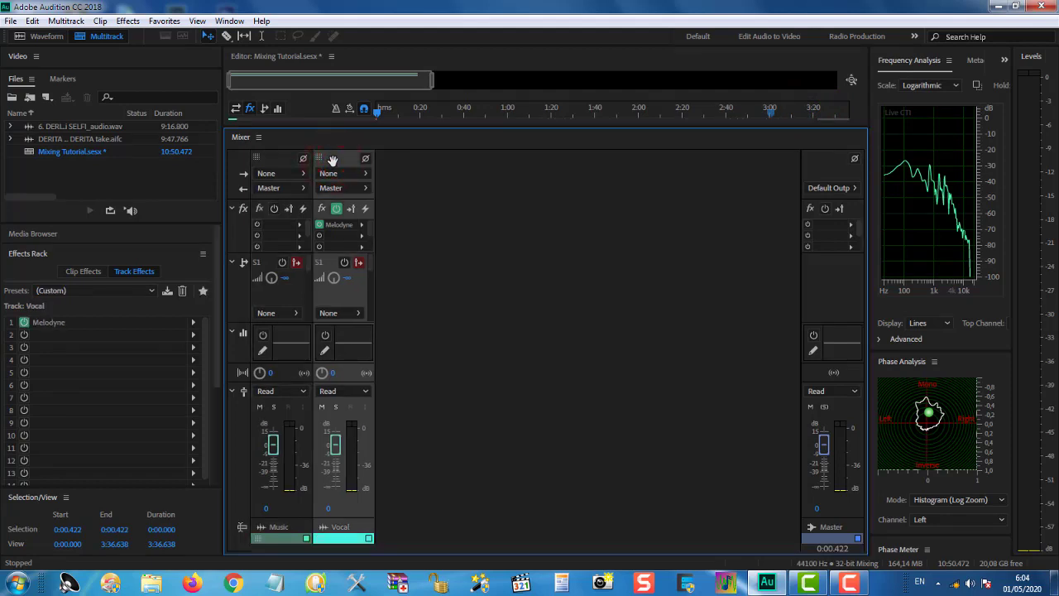